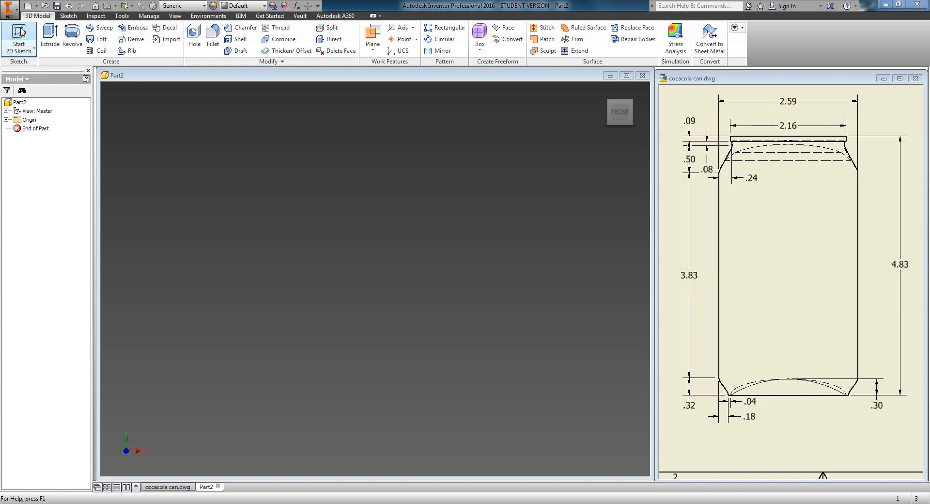
Step: Start a 2D sketch on the horizontal origin plane and draw a rectangle from the origin 2.59 in wide and 4 in high
left_click(22, 32)
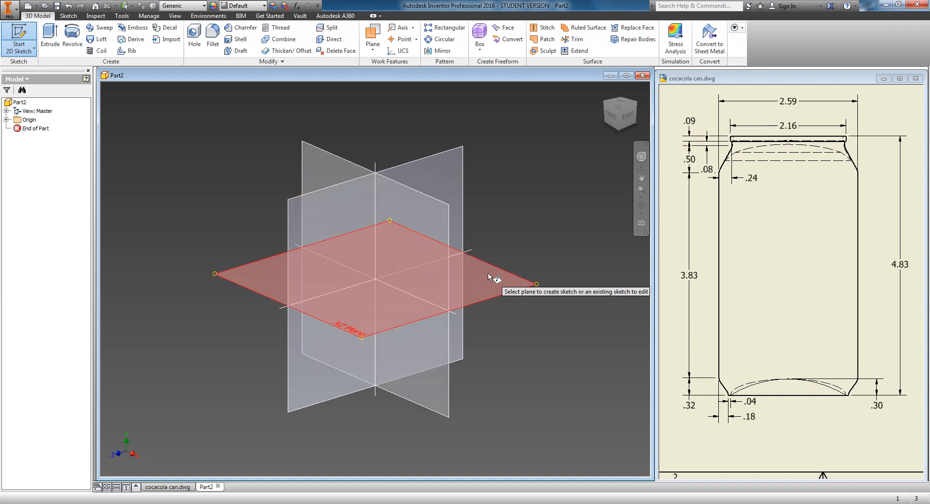
left_click(508, 279)
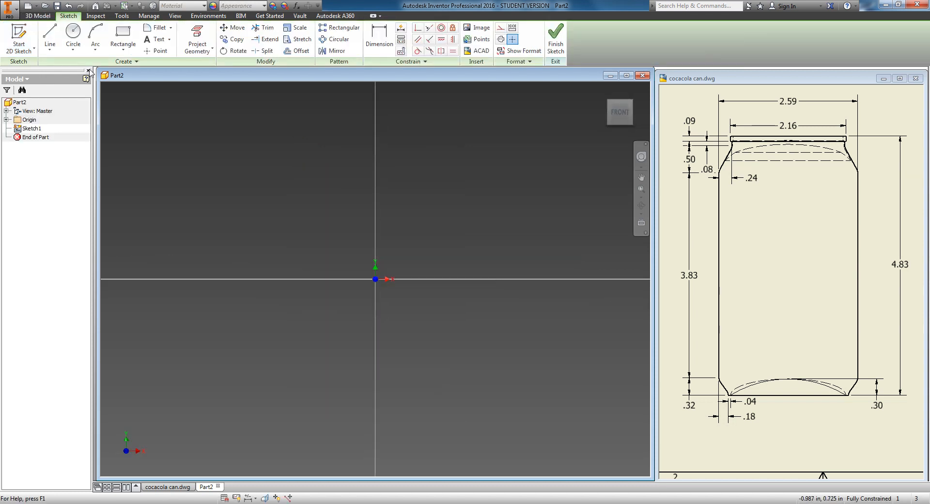
left_click(120, 33)
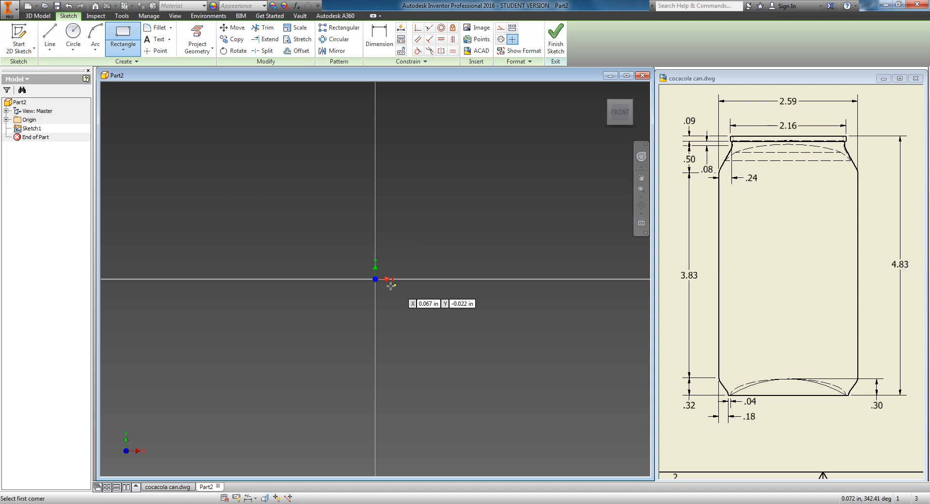
left_click(375, 279)
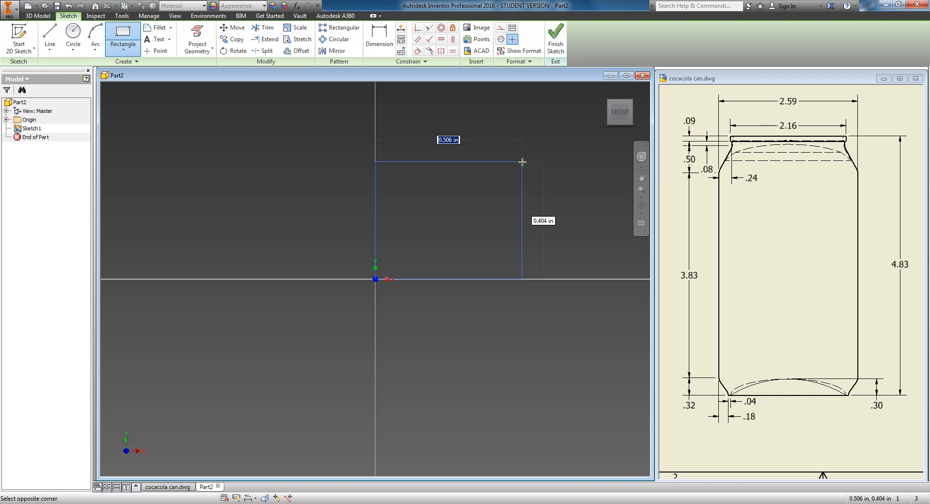
type("2.59")
key("Tab")
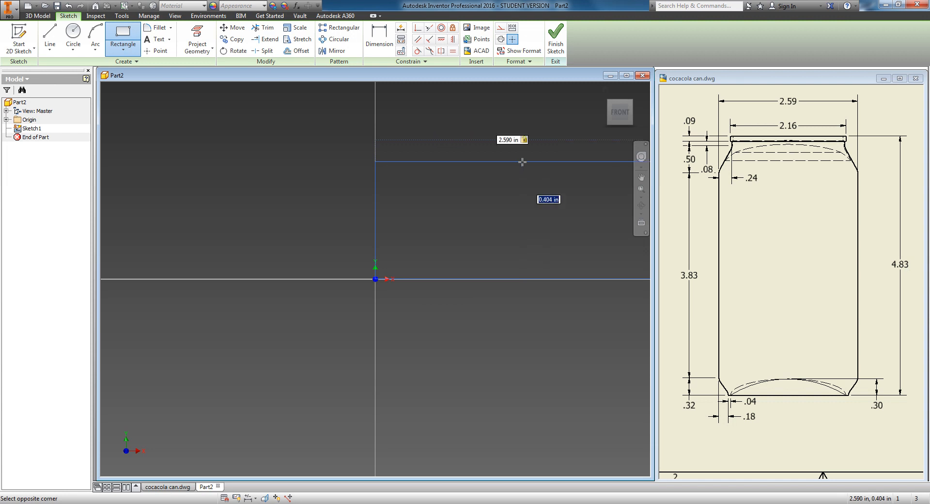
type("4.83")
key("Escape")
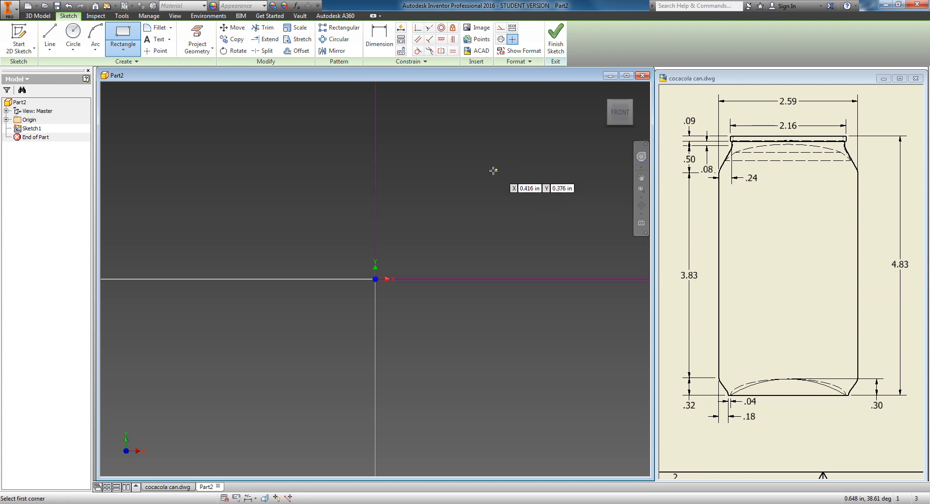
Step: Examine the bottom corner dimensions of the can on the reference drawing alongside the sketch
scroll(488, 172, "up", 3)
scroll(488, 172, "up", 3)
middle_click_drag(565, 108, 332, 287)
scroll(364, 256, "up", 2)
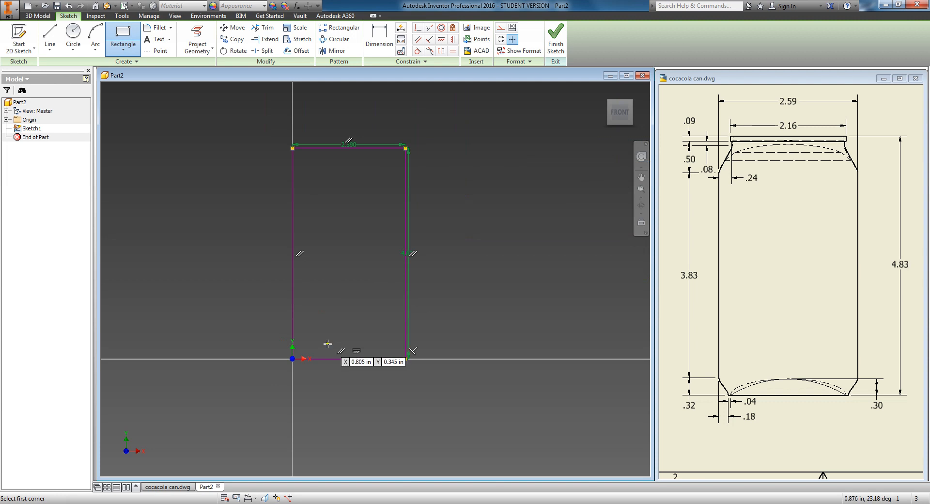
scroll(329, 343, "down", 2)
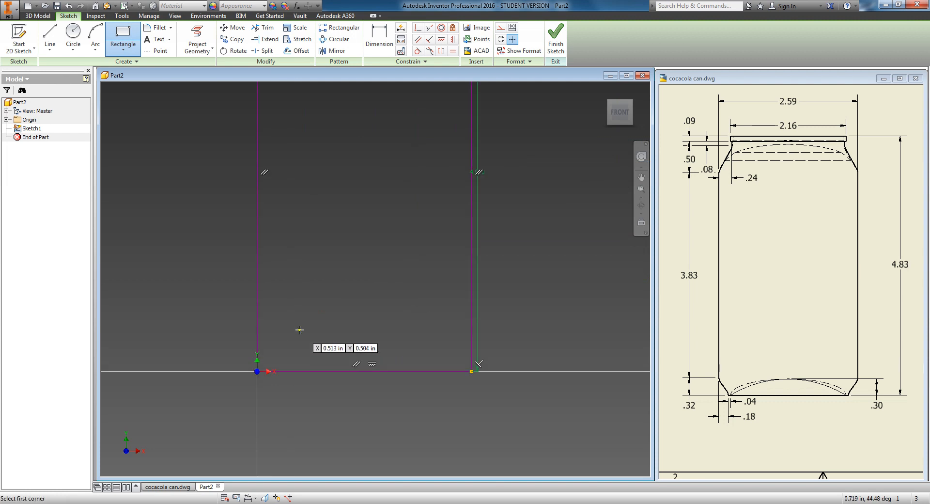
scroll(723, 388, "down", 4)
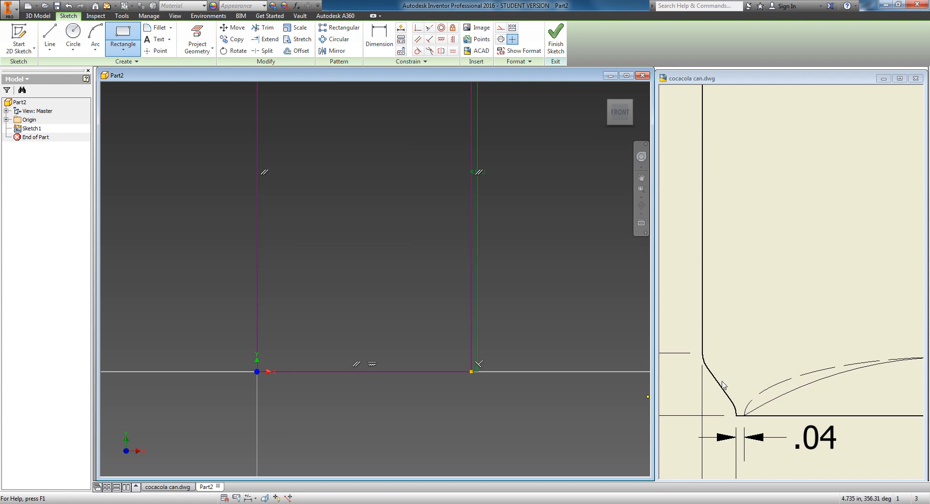
scroll(734, 378, "up", 1)
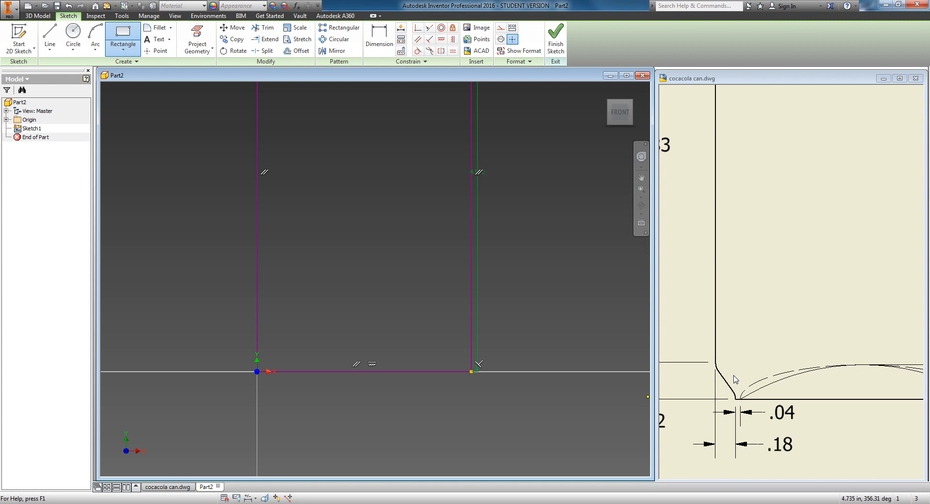
scroll(734, 378, "up", 2)
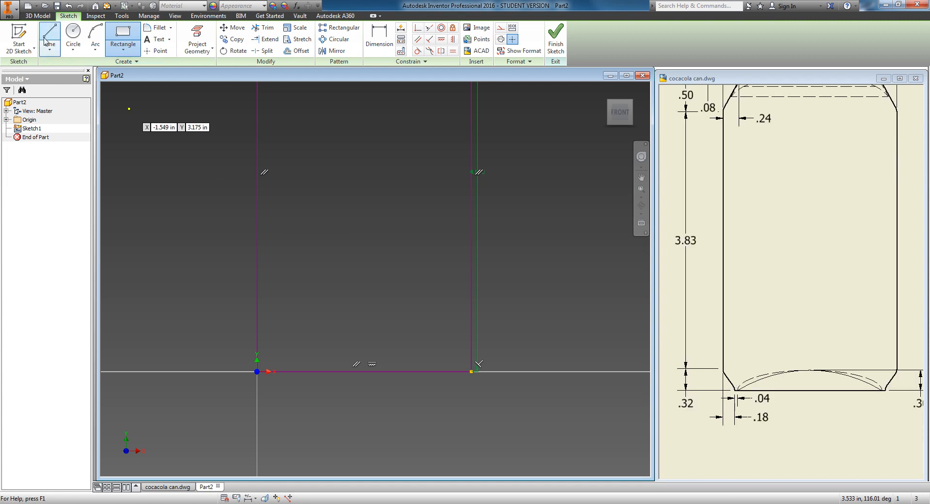
Step: Draw a slanted line about 0.56 in long from the rectangle's bottom edge up to its left edge
key("l")
scroll(286, 371, "down", 3)
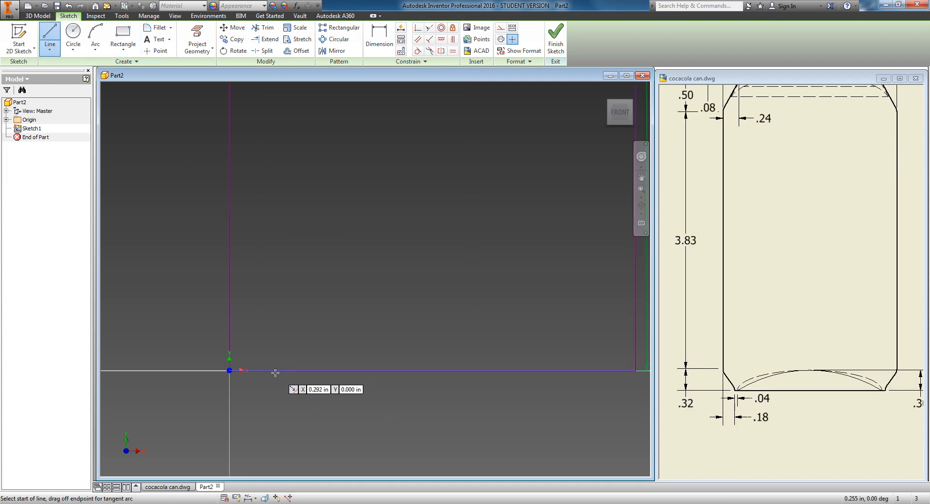
left_click(275, 370)
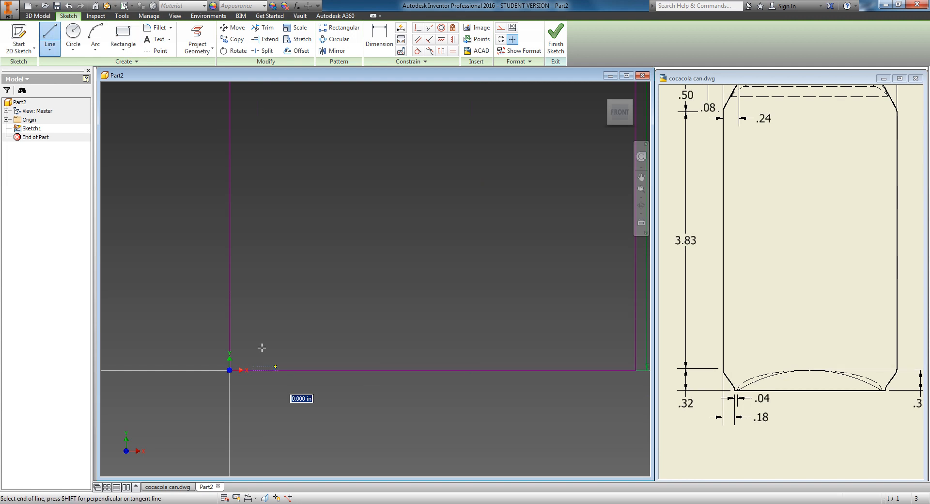
double_click(232, 290)
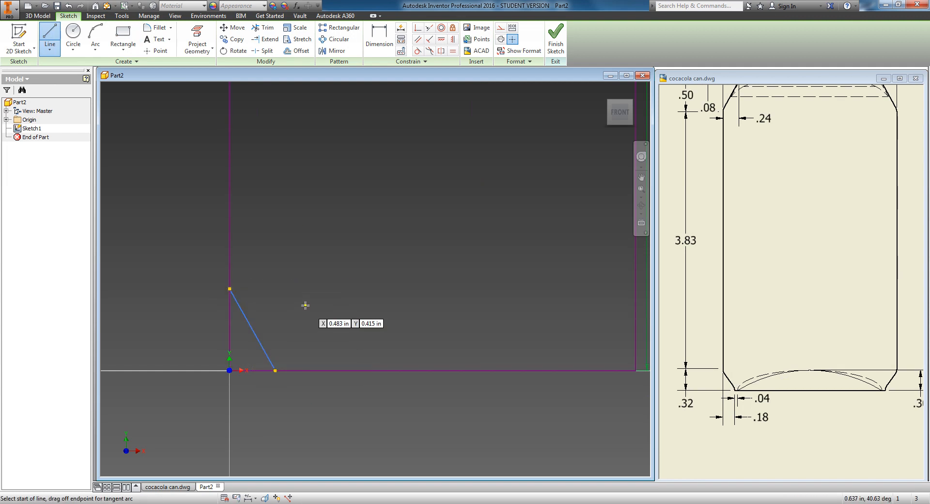
Step: Dimension the horizontal distance from the origin to the slanted line's lower end as 0.18 in
left_click(378, 44)
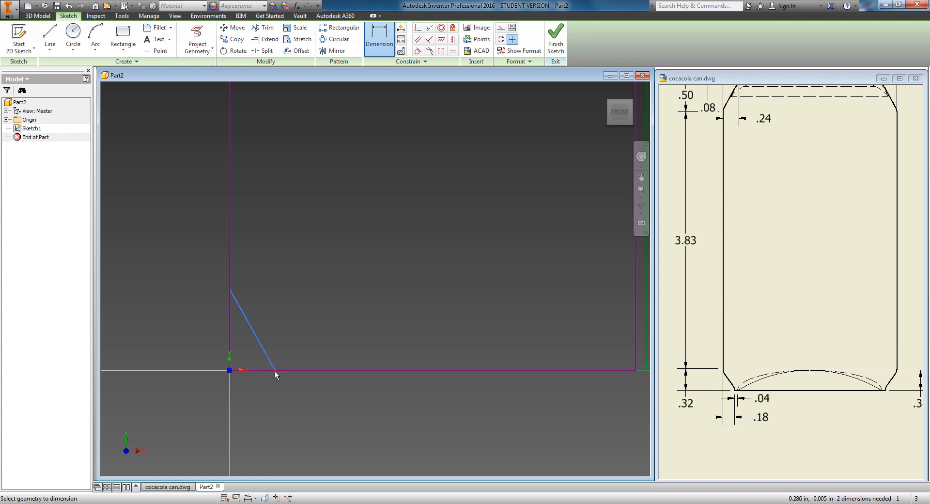
left_click(229, 371)
left_click(250, 398)
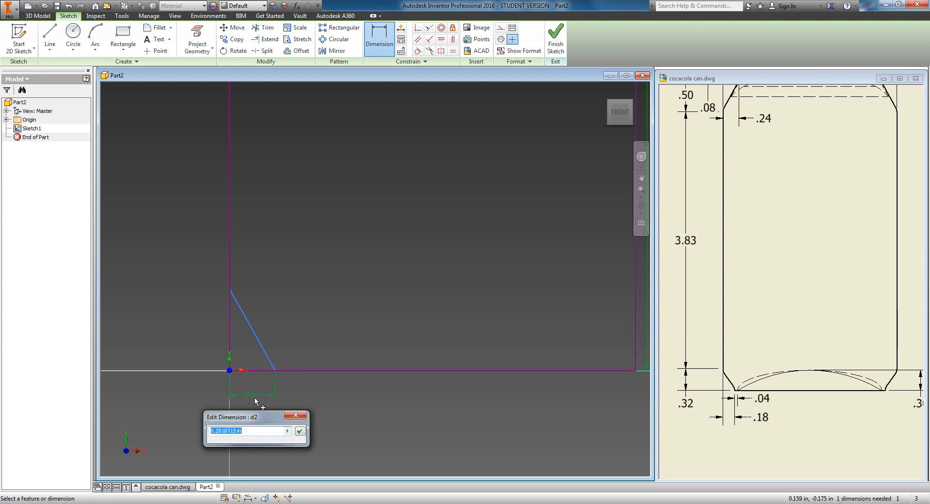
type(".18")
key("Return")
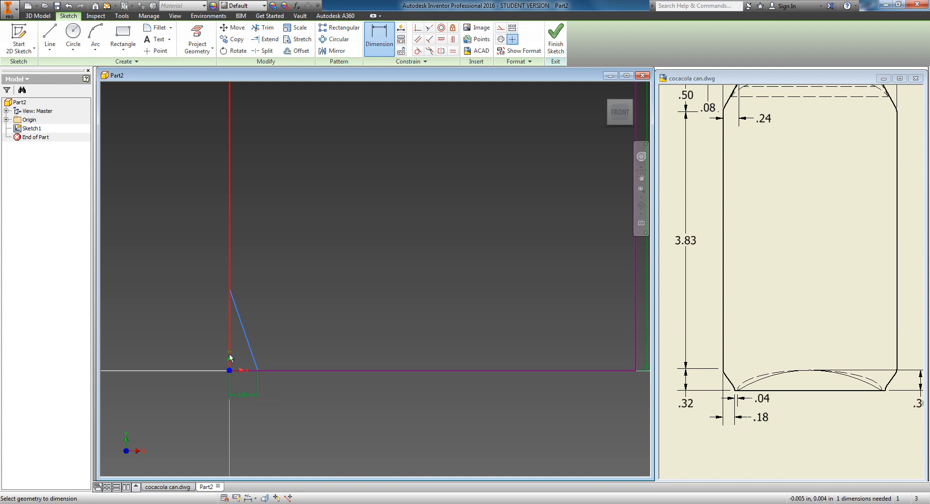
Step: Dimension the height of the slanted line's upper end above the origin as 0.32 in
left_click(229, 292)
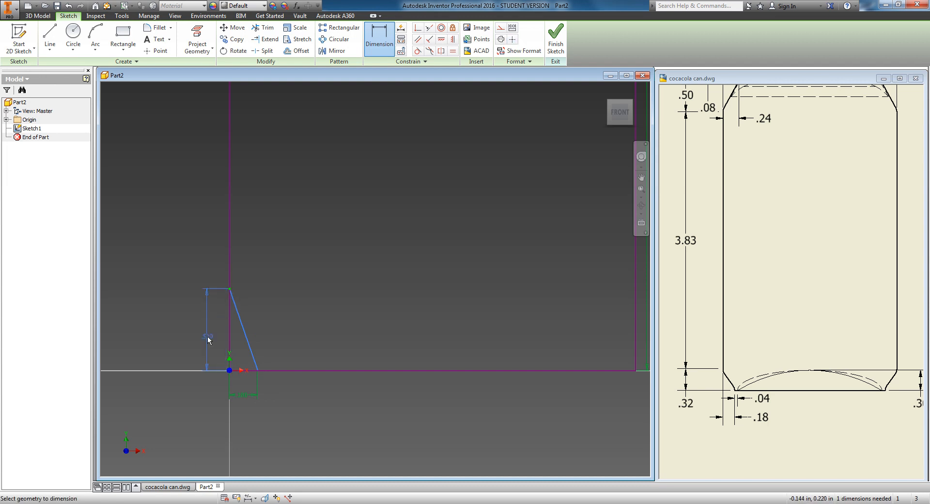
left_click(208, 335)
type(".3")
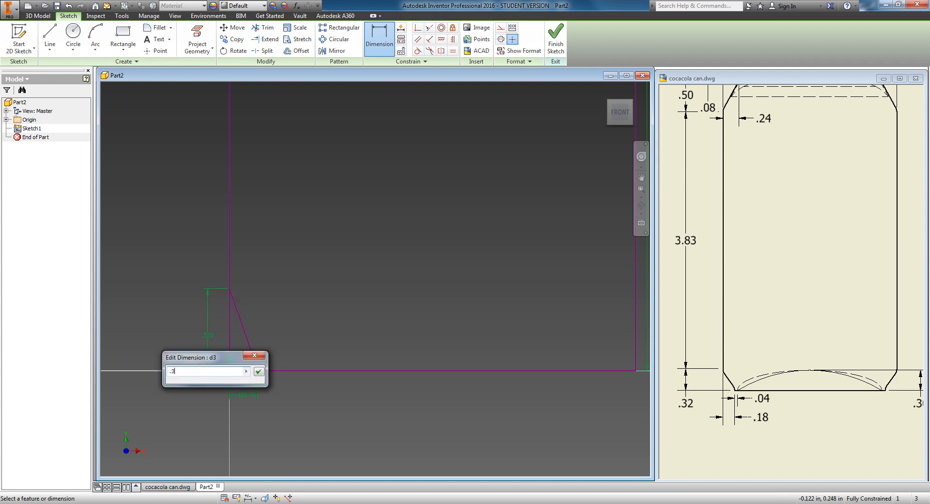
type("2")
key("Return")
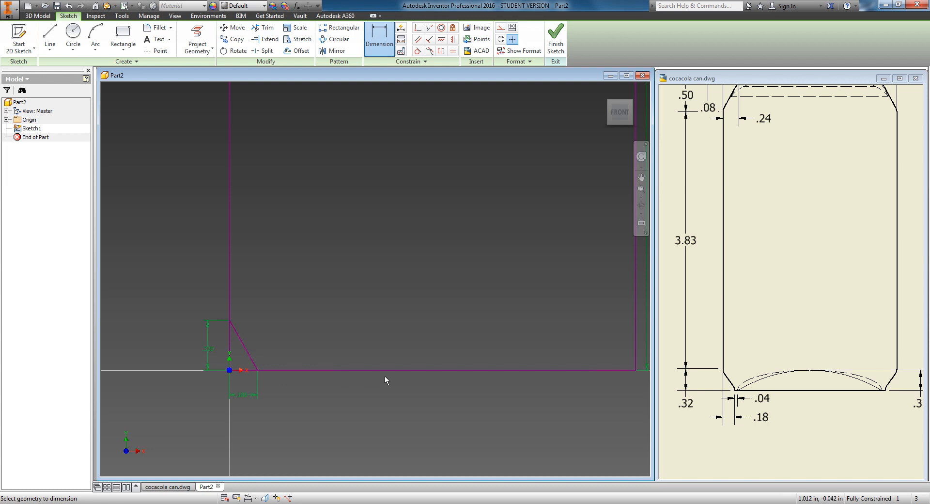
Step: Draw a three-point arc of about 2.12 in radius along the bottom edge, from near the slanted line toward the right side
mouse_move(391, 246)
middle_mouse_down()
mouse_move(291, 279)
mouse_move(407, 277)
middle_mouse_up()
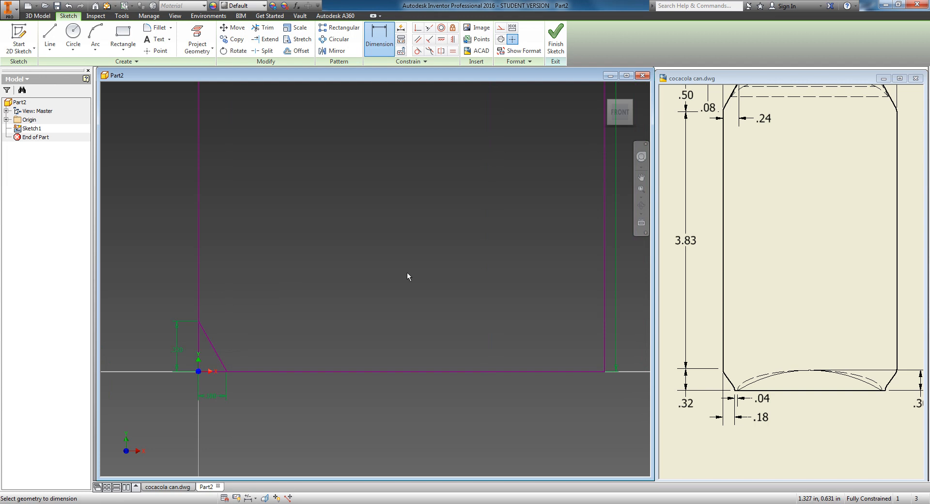
left_click(95, 35)
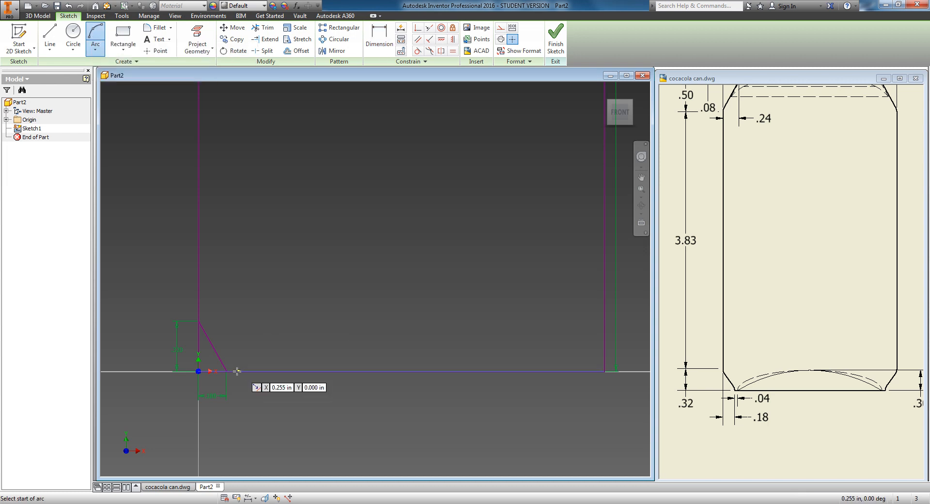
scroll(232, 372, "up", 3)
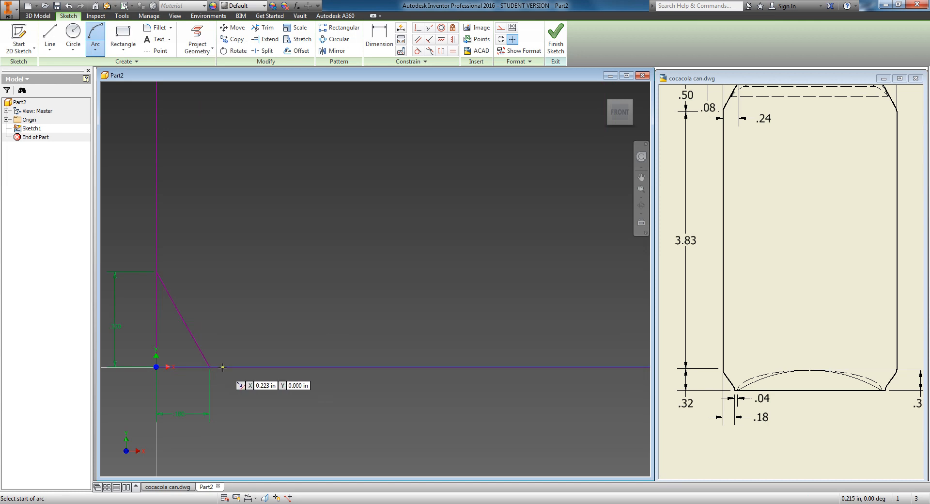
left_click(223, 367)
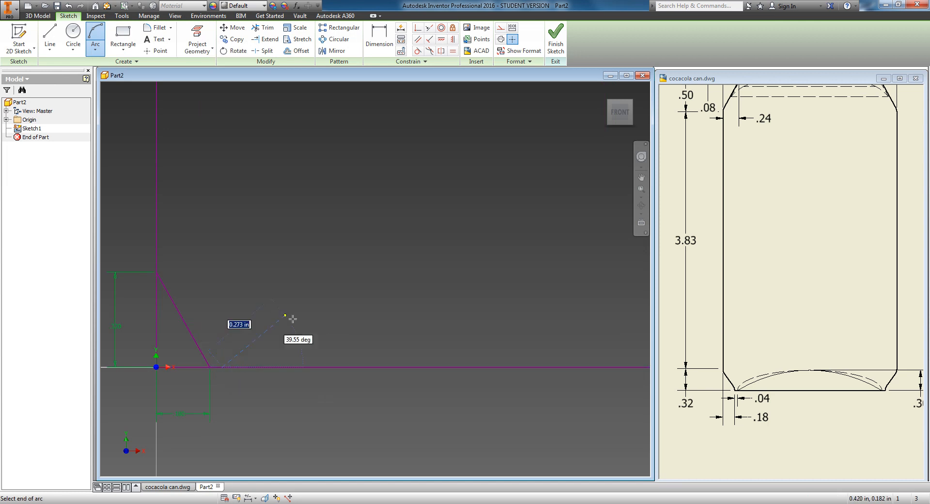
middle_click_drag(462, 359, 238, 364)
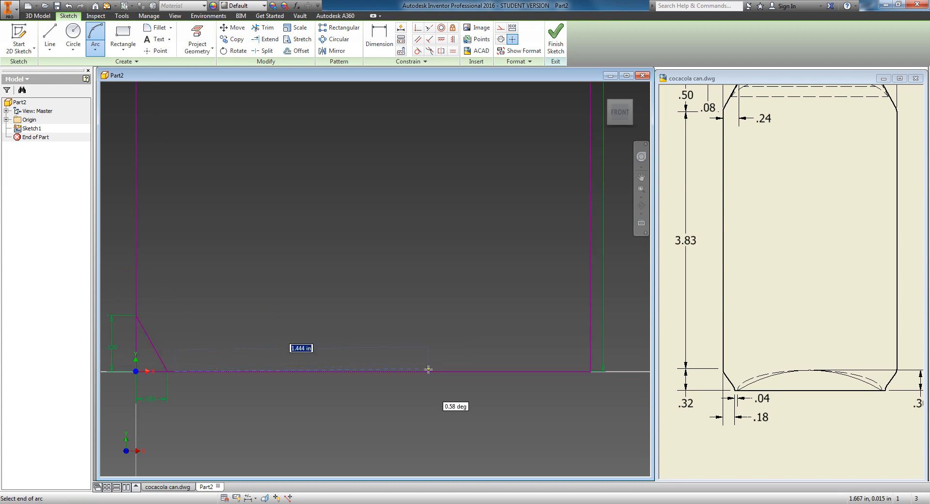
left_click(565, 371)
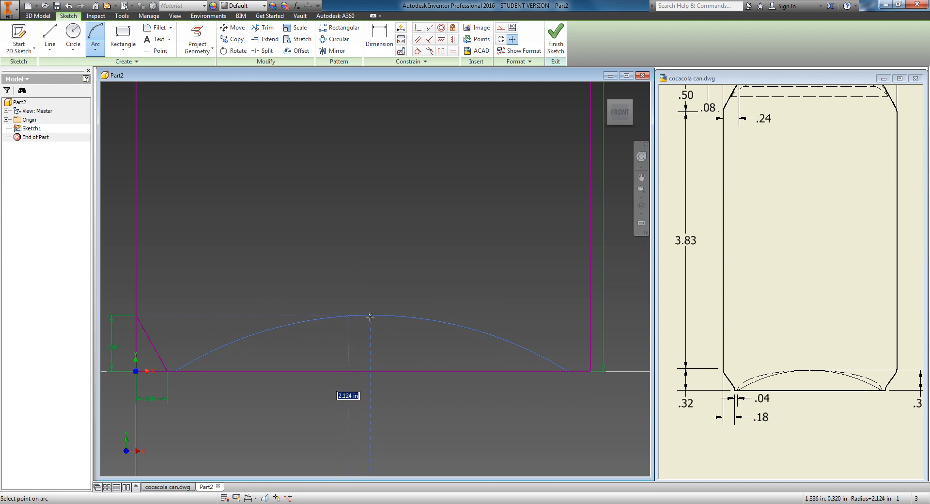
left_click(371, 316)
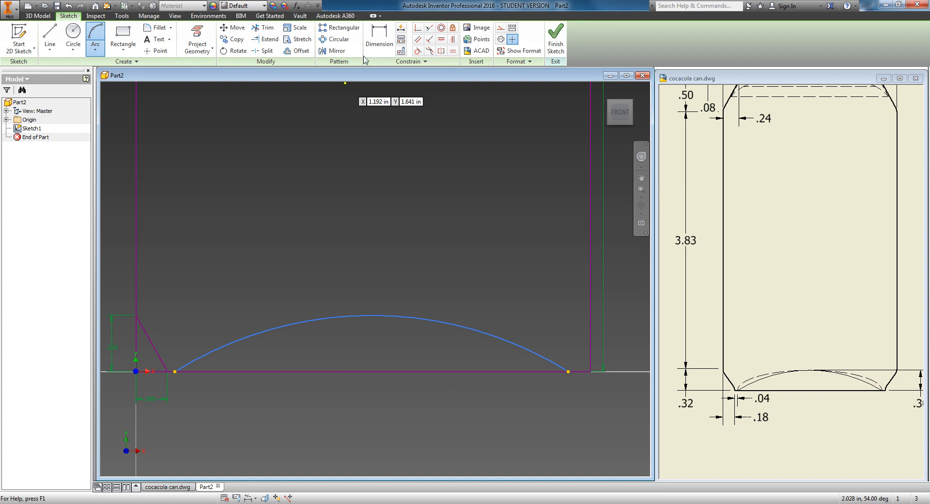
Step: Dimension the gap between the slanted line's lower end and the arc's left end as 0.04 in
left_click(380, 34)
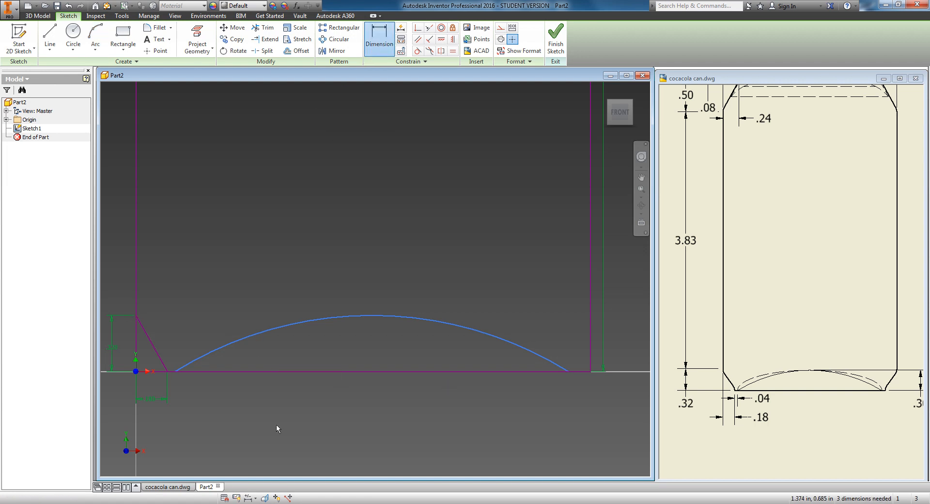
scroll(169, 382, "up", 2)
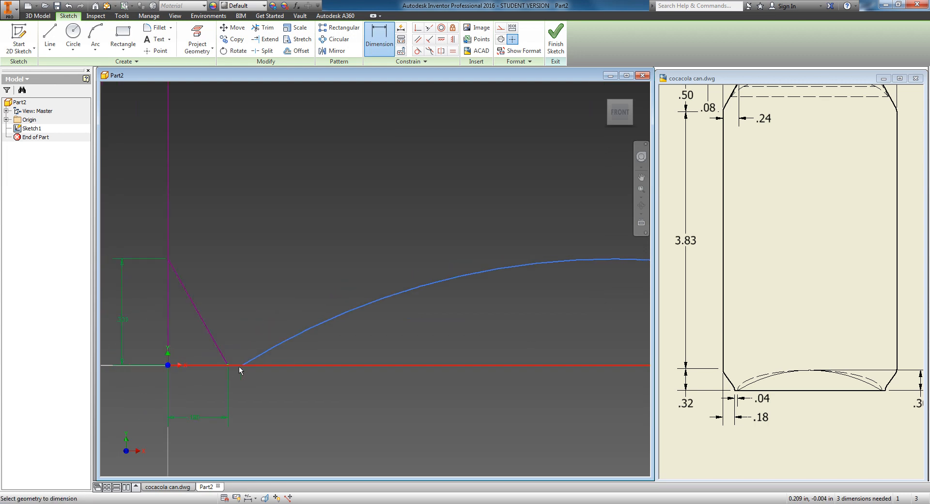
left_click(242, 364)
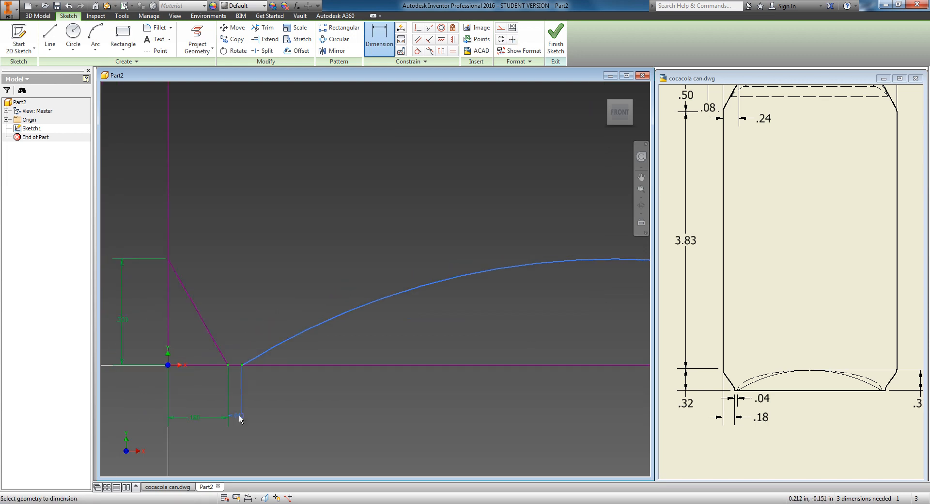
left_click(240, 417)
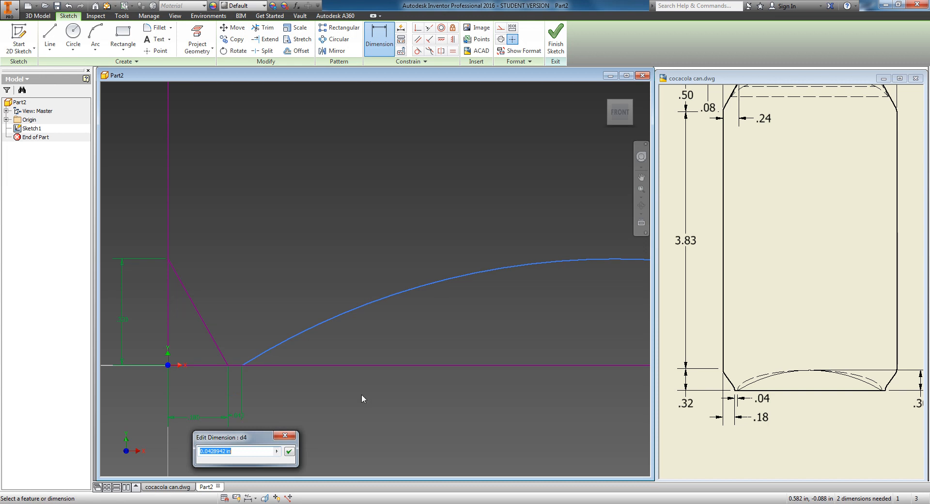
type(".04")
key("Return")
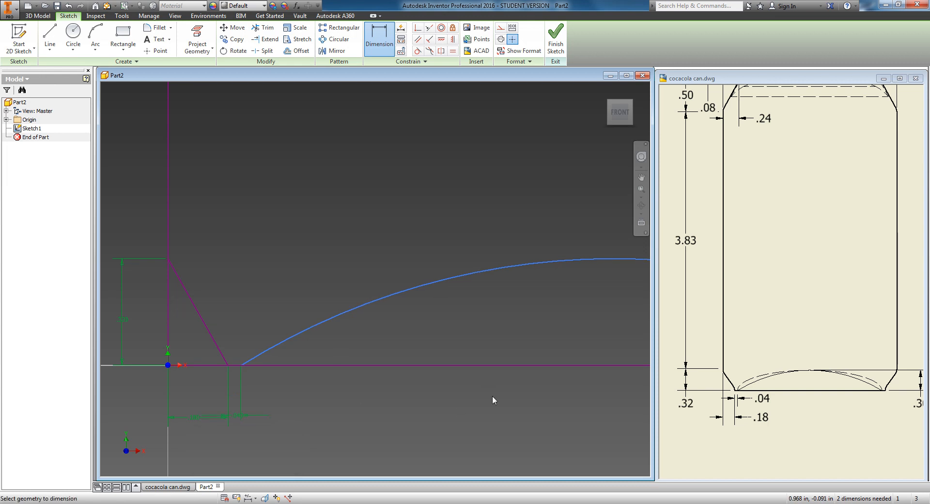
Step: Dimension the distance from the arc's right end to the rectangle's right side as 0.22 in
middle_click_drag(504, 396, 208, 395)
middle_click_drag(584, 391, 286, 394)
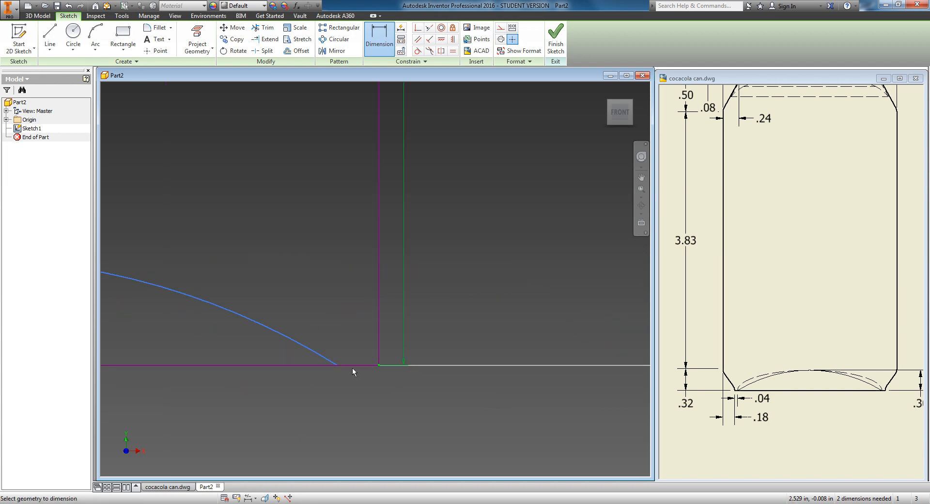
left_click(338, 365)
left_click(356, 388)
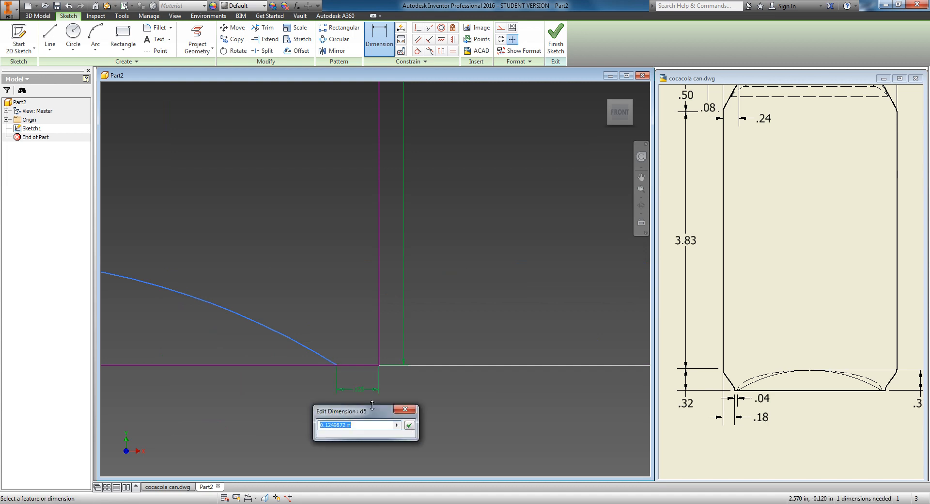
type(".22")
key("Return")
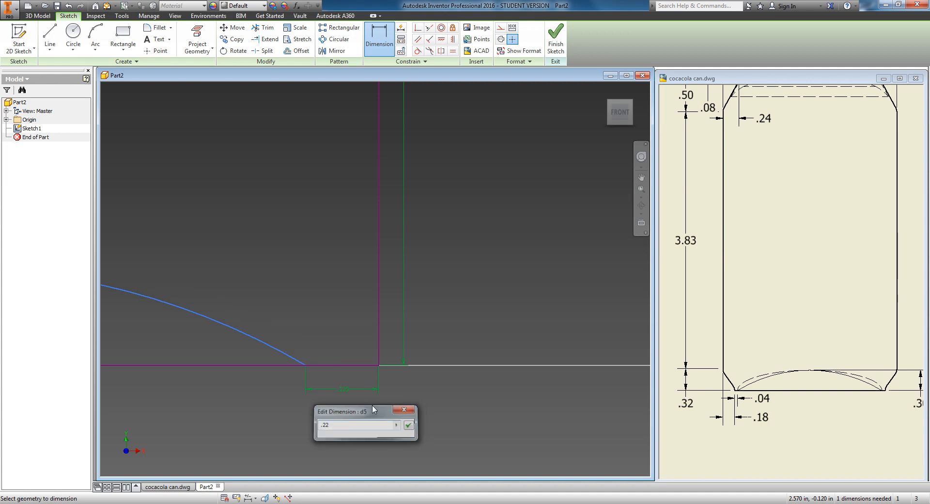
Step: Examine the sketch's bottom profile, slanted line and arc dimensions along the outer rectangle
scroll(259, 351, "down", 4)
middle_click_drag(274, 350, 388, 348)
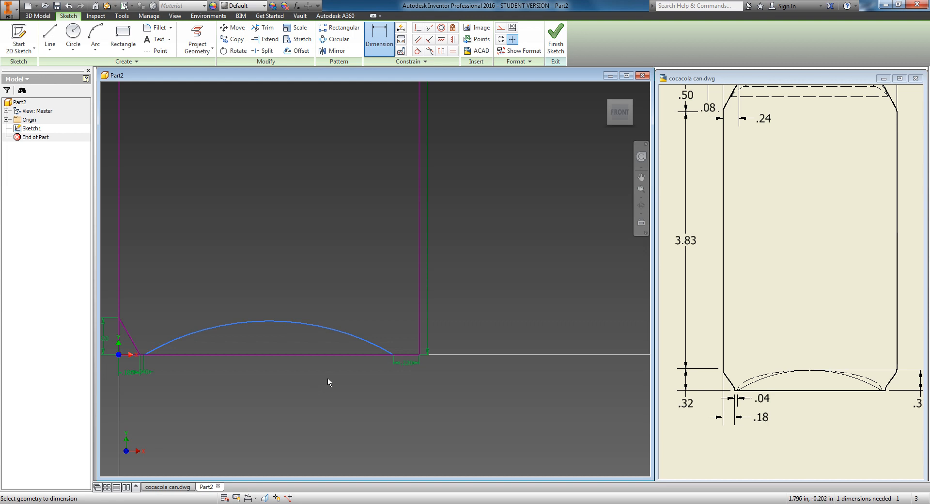
scroll(403, 371, "down", 3)
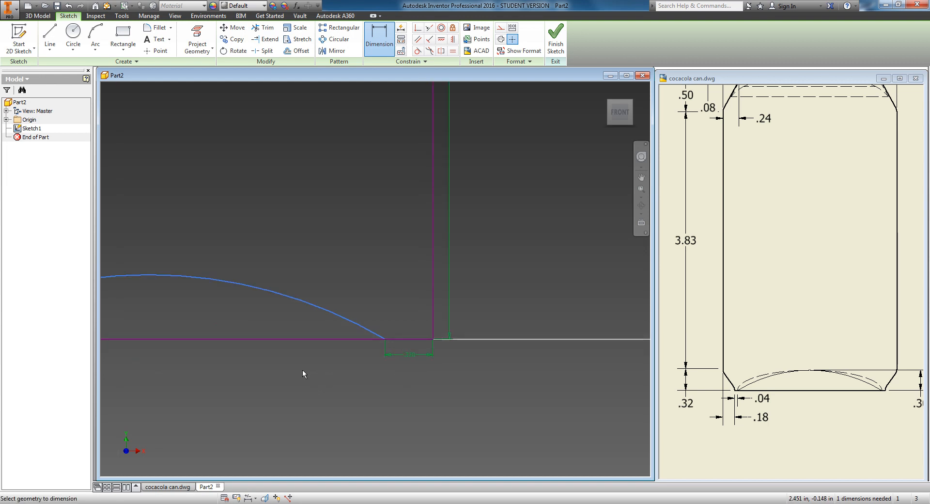
scroll(303, 370, "up", 3)
middle_click_drag(110, 359, 272, 363)
scroll(206, 348, "down", 2)
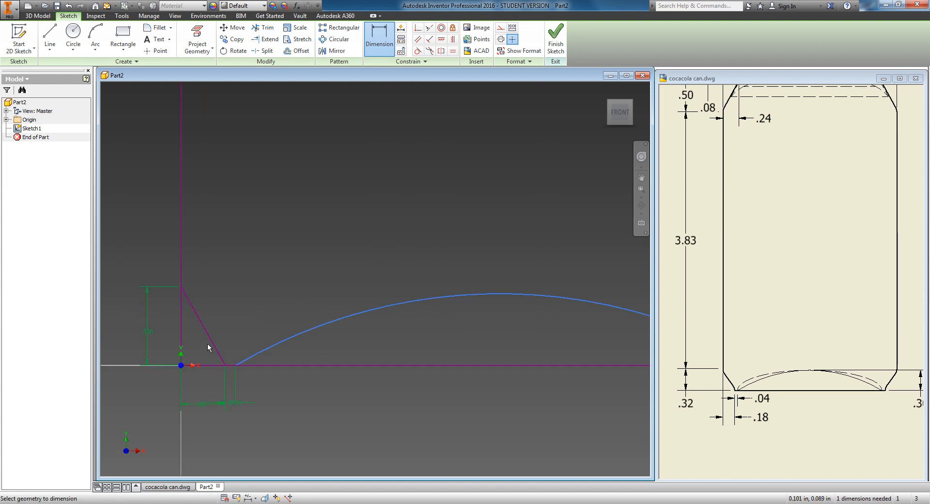
middle_click_drag(399, 384, 132, 387)
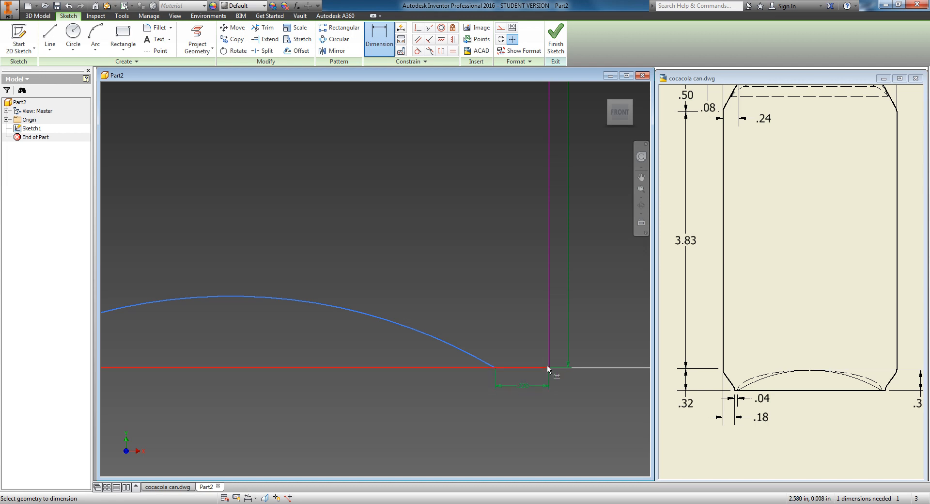
middle_click_drag(375, 373, 764, 366)
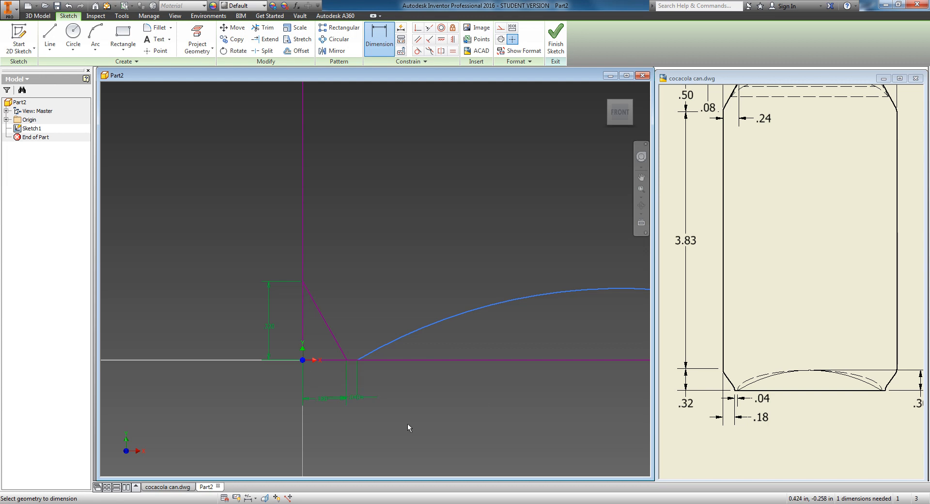
mouse_move(496, 397)
middle_mouse_down()
mouse_move(253, 392)
mouse_move(371, 389)
middle_mouse_up()
middle_click_drag(301, 383, 532, 385)
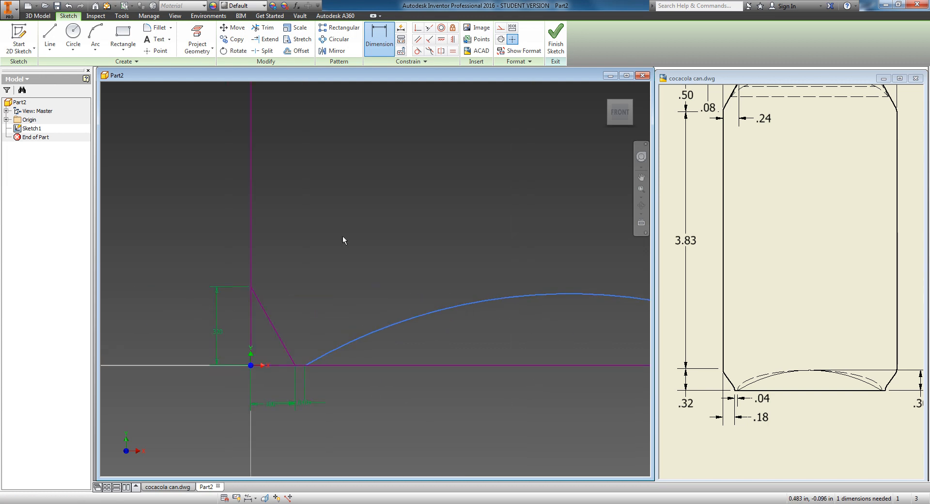
middle_click_drag(342, 239, 345, 260)
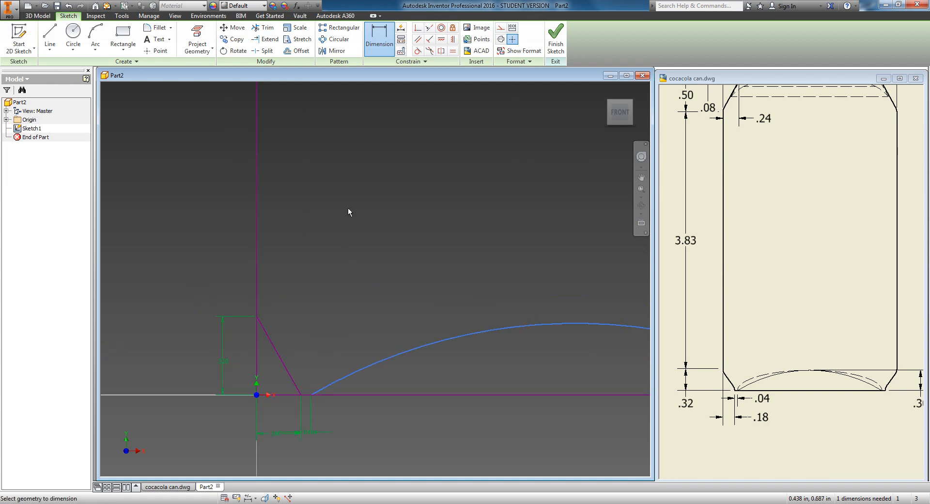
middle_click_drag(386, 93, 389, 177)
middle_click_drag(403, 137, 406, 218)
scroll(385, 259, "down", 5)
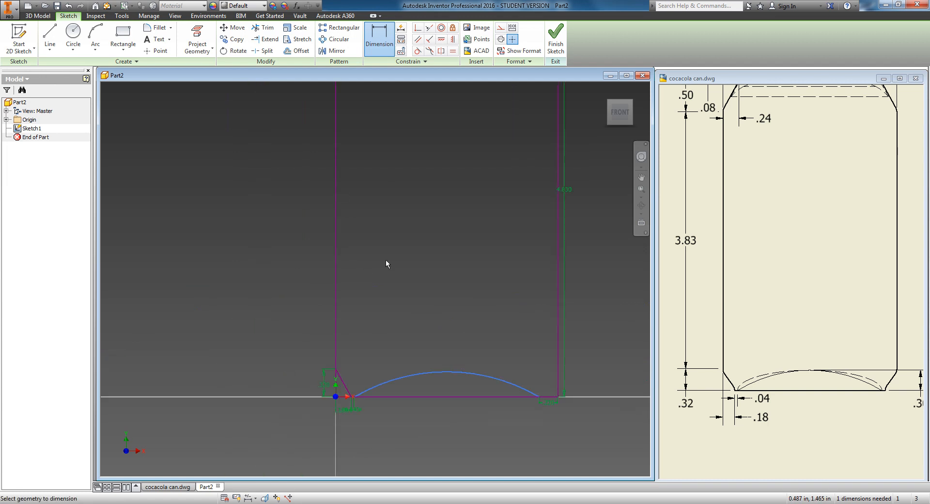
middle_click_drag(435, 179, 411, 345)
middle_click_drag(410, 254, 410, 313)
scroll(400, 278, "up", 3)
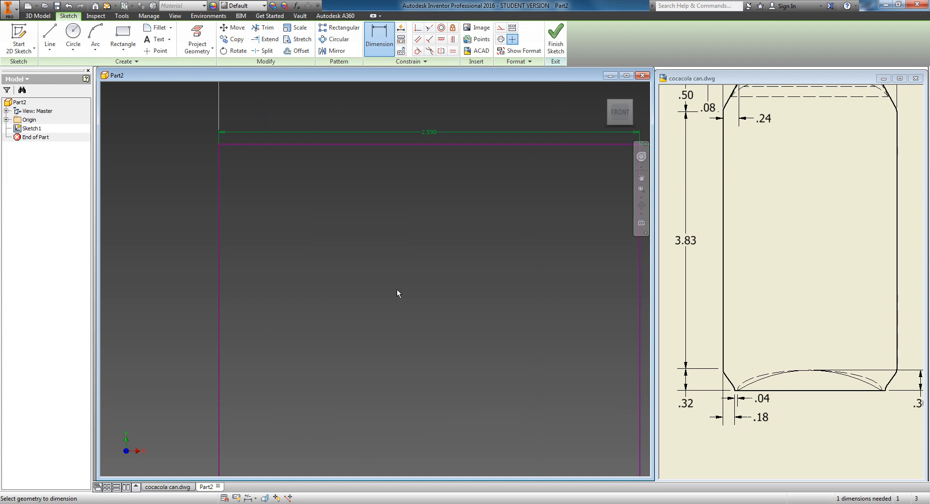
Step: Draw a 2.16 by 0.09 in rectangle just inside the outer rectangle's top edge, matching the reference drawing's top lip
left_click(831, 179)
mouse_move(817, 149)
middle_mouse_down()
mouse_move(797, 226)
mouse_move(808, 240)
middle_mouse_up()
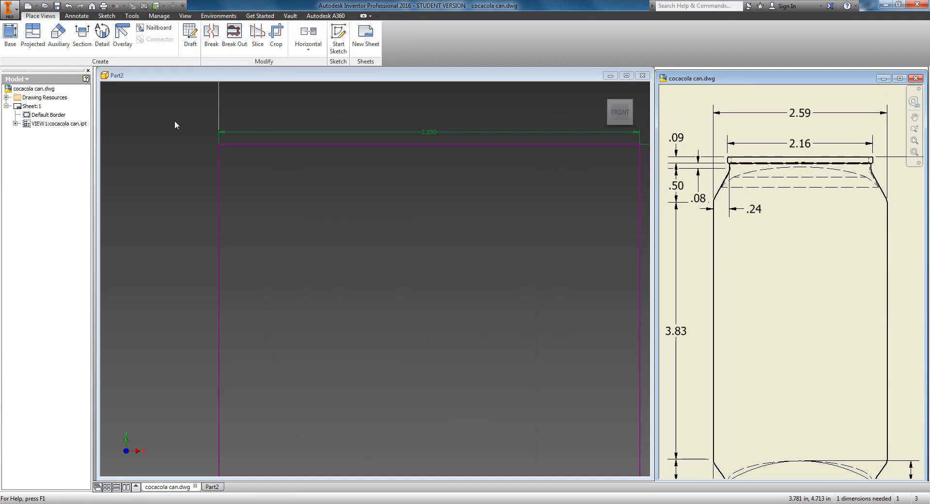
left_click(202, 74)
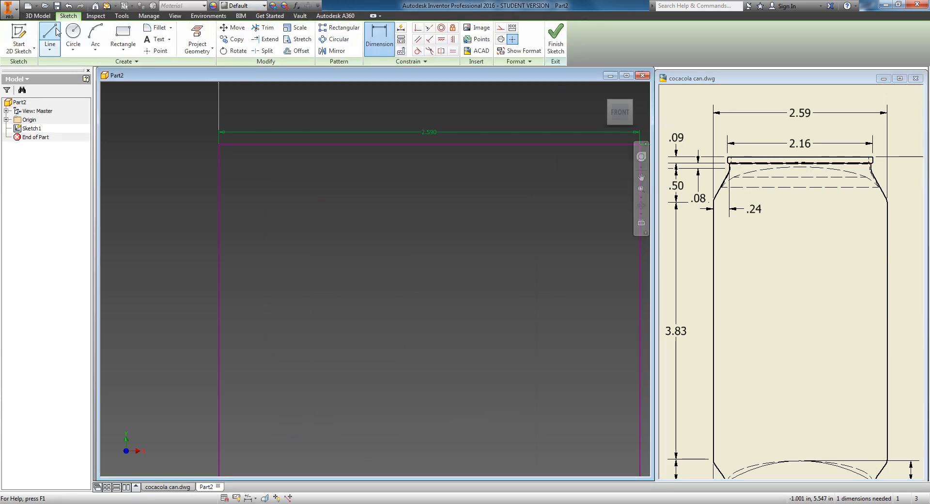
left_click(123, 36)
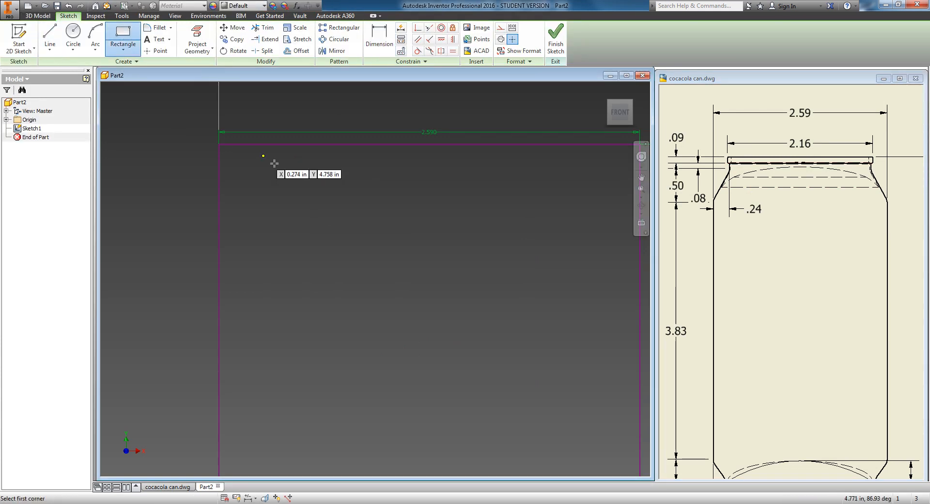
middle_click_drag(316, 188, 228, 187)
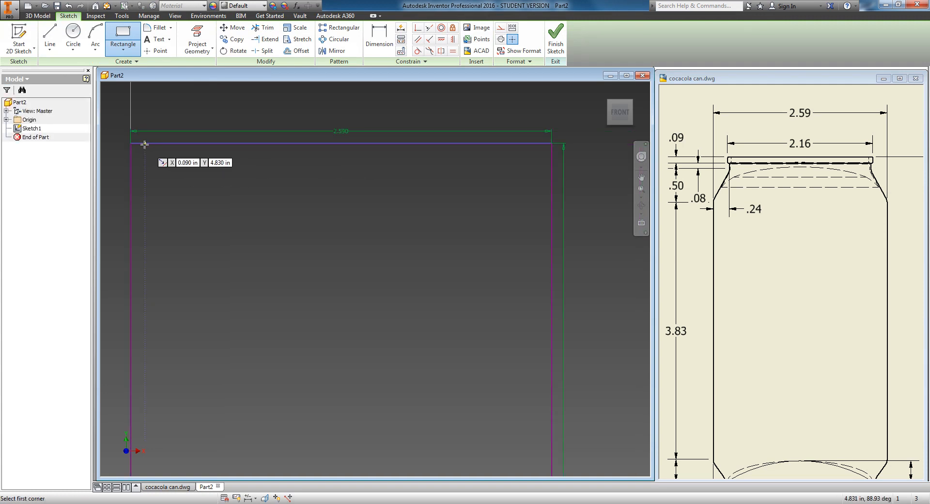
left_click(145, 143)
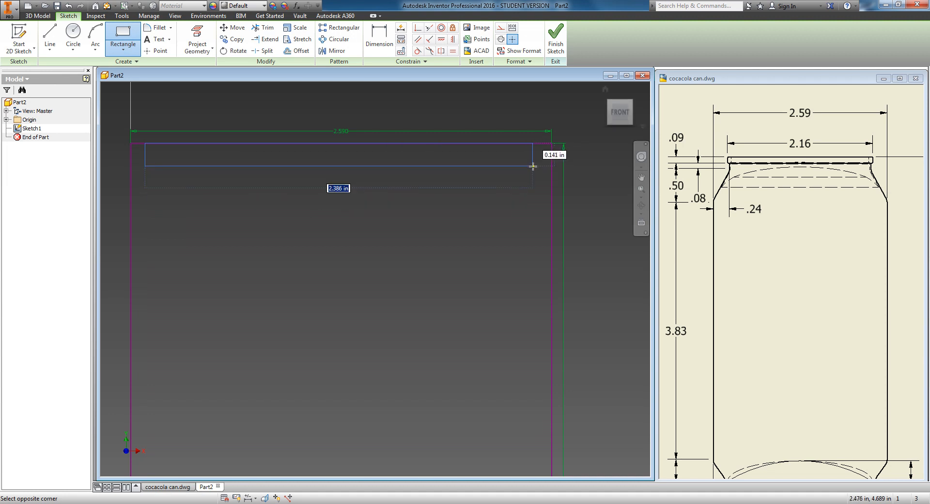
type("2.16")
key("Tab")
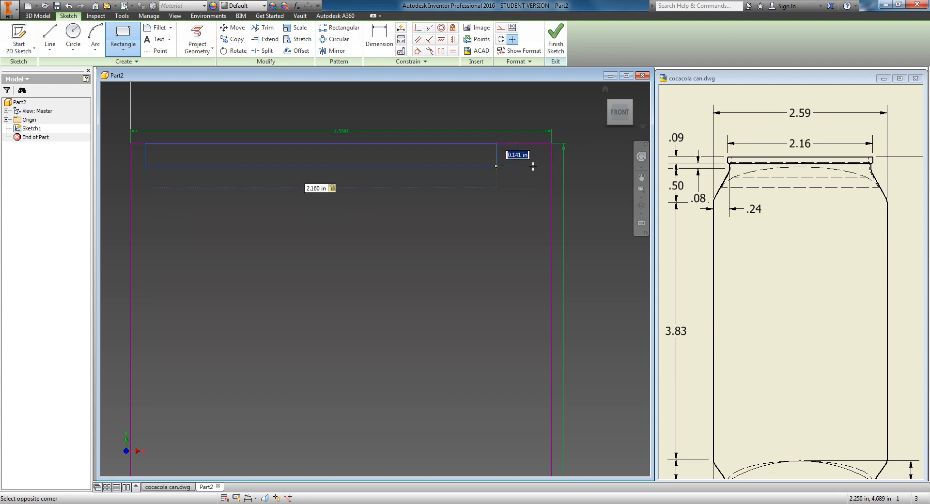
type(".09")
key("Return")
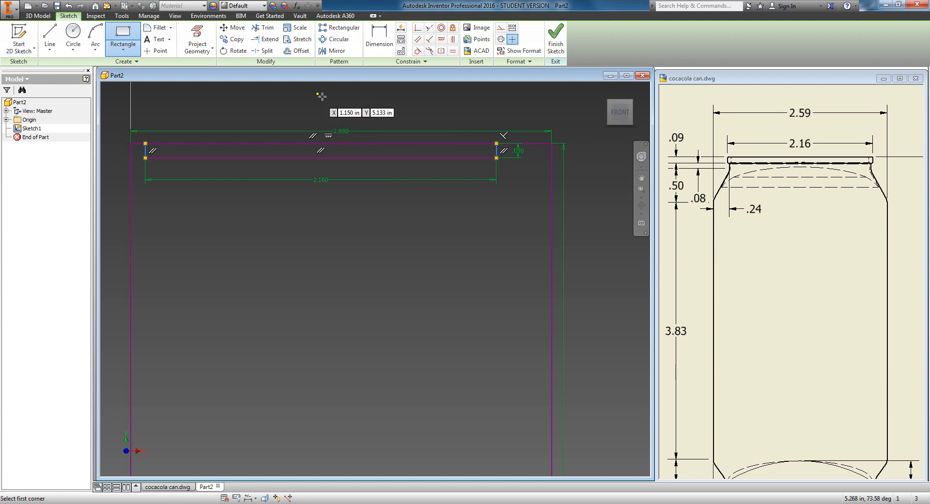
Step: Dimension the gap between the small rectangle's right side and the outer rectangle's right side as (2.59-2.16)/2
left_click(380, 55)
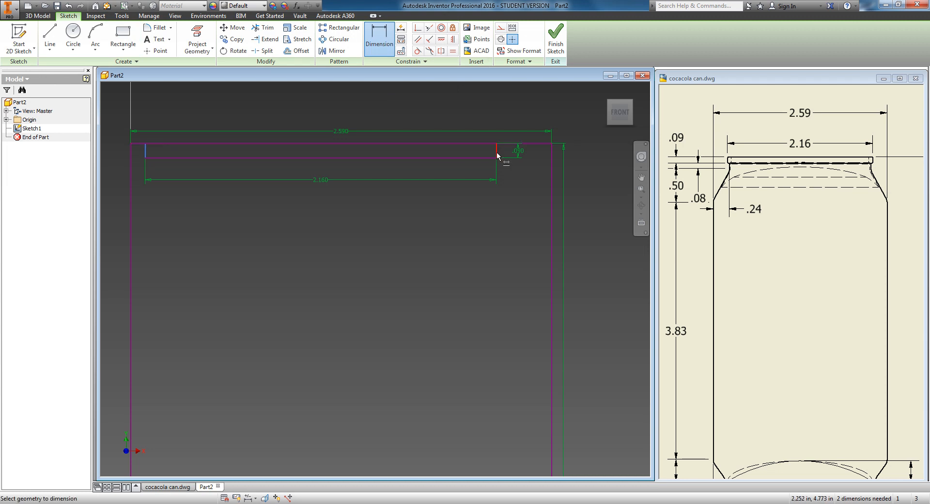
left_click(552, 159)
left_click(497, 154)
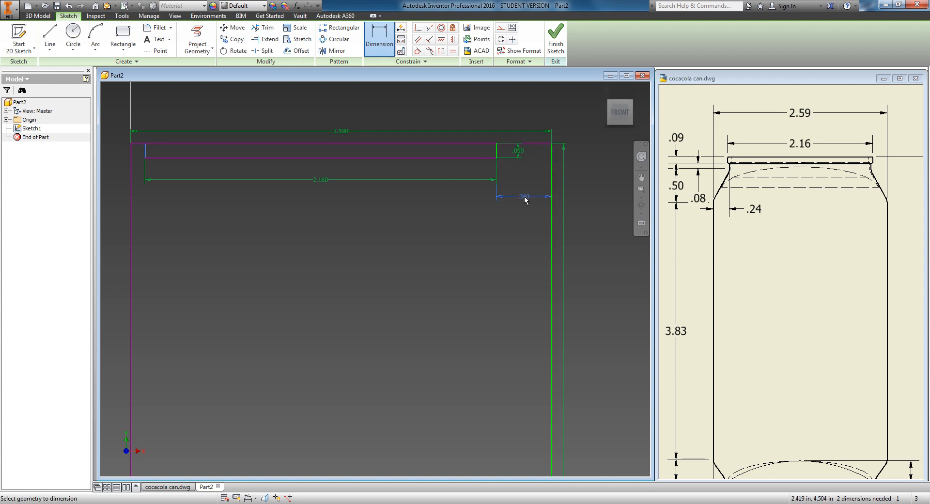
left_click(521, 206)
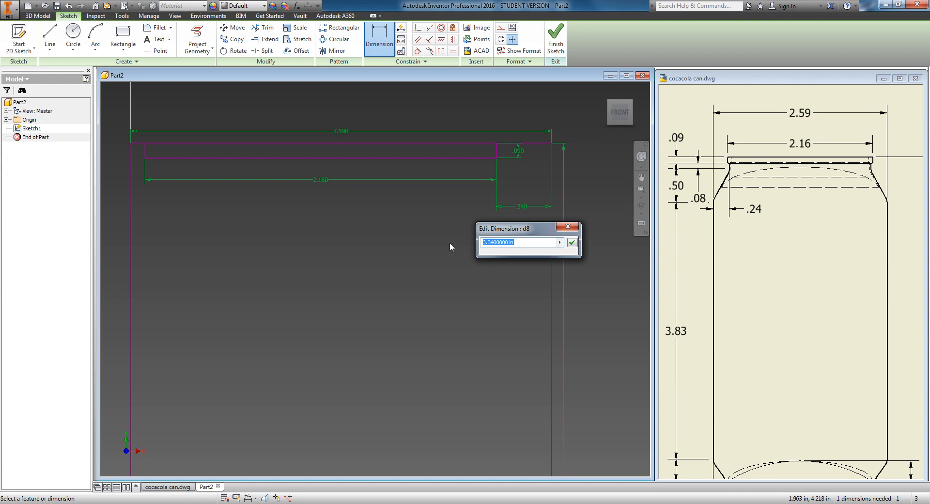
type("(2.59-2.16)")
type("/2")
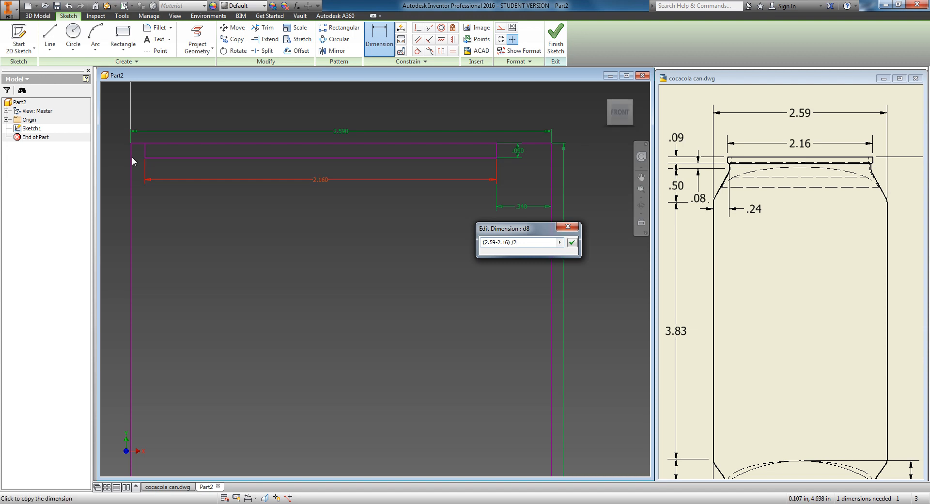
left_click(571, 245)
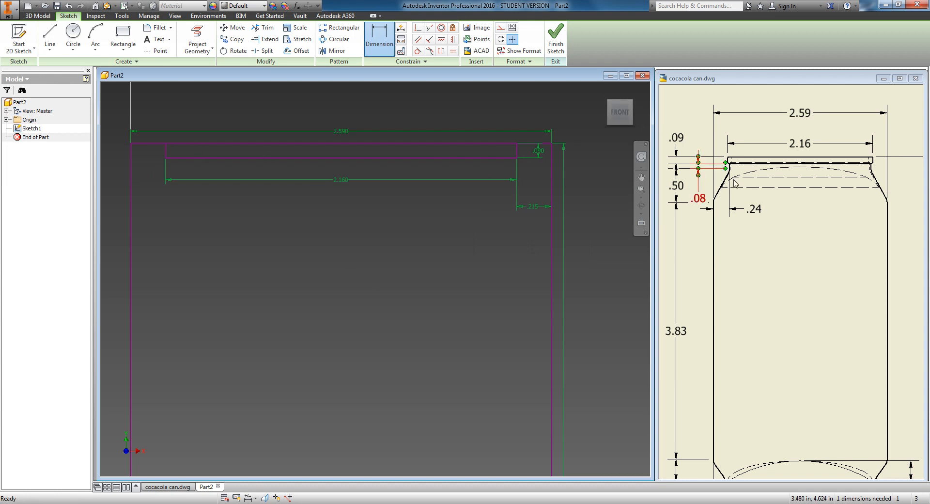
Step: Examine the chamfered top corner detail of the can in the reference drawing
scroll(732, 169, "up", 3)
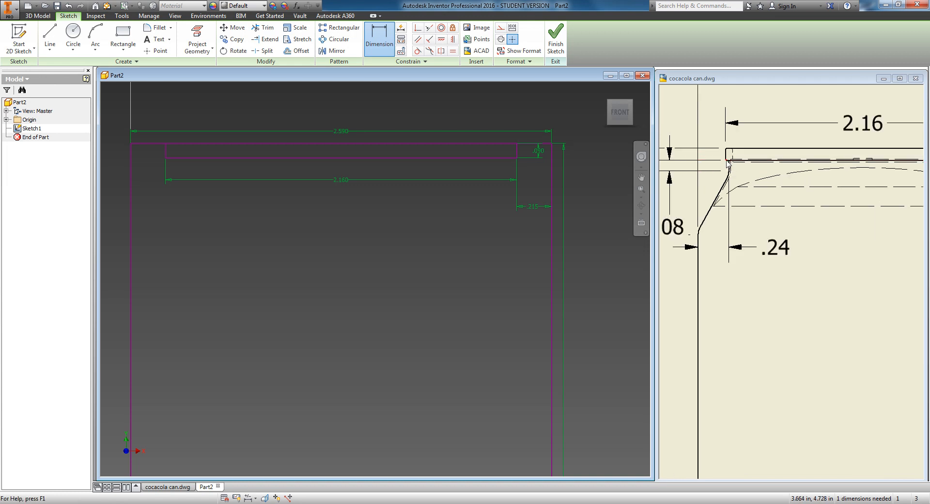
scroll(728, 164, "up", 3)
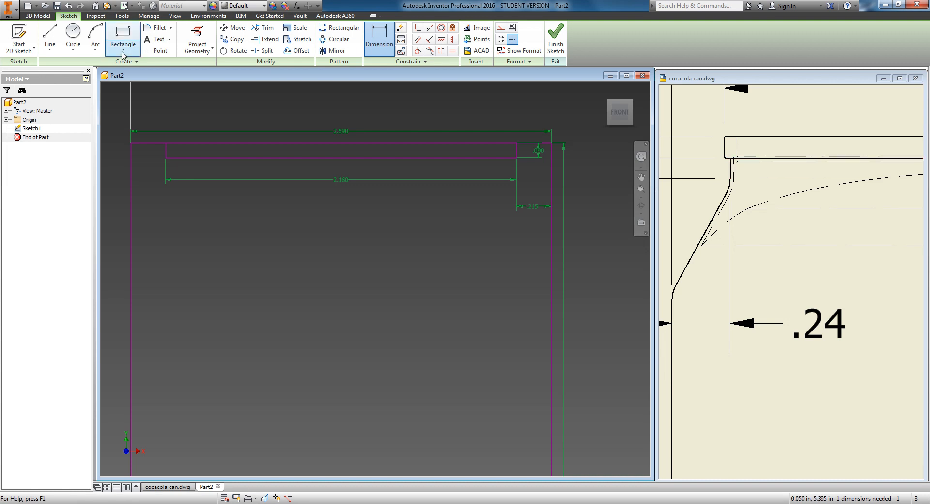
left_click(49, 38)
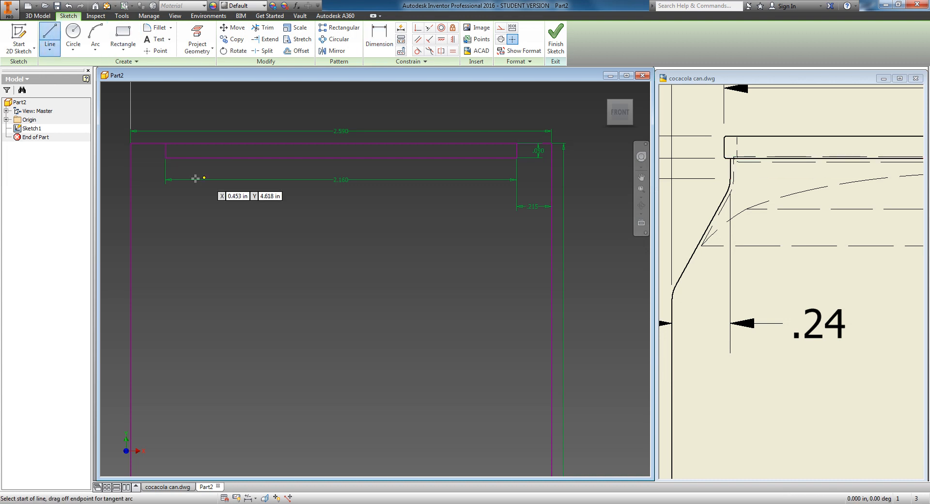
left_click(176, 158)
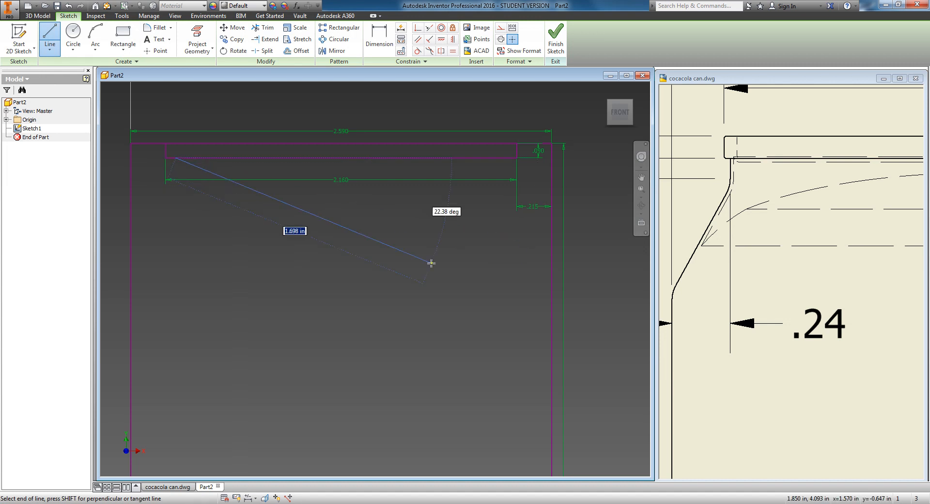
left_click(759, 192)
scroll(759, 193, "down", 4)
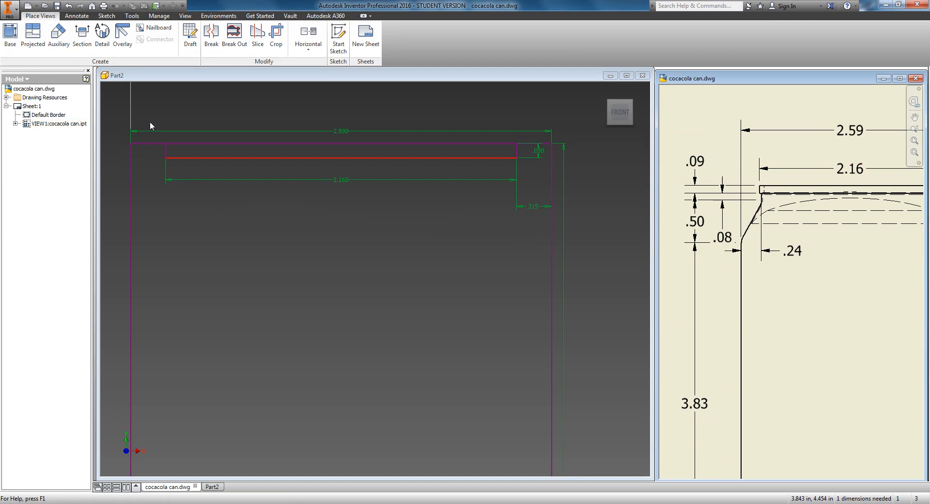
left_click(195, 82)
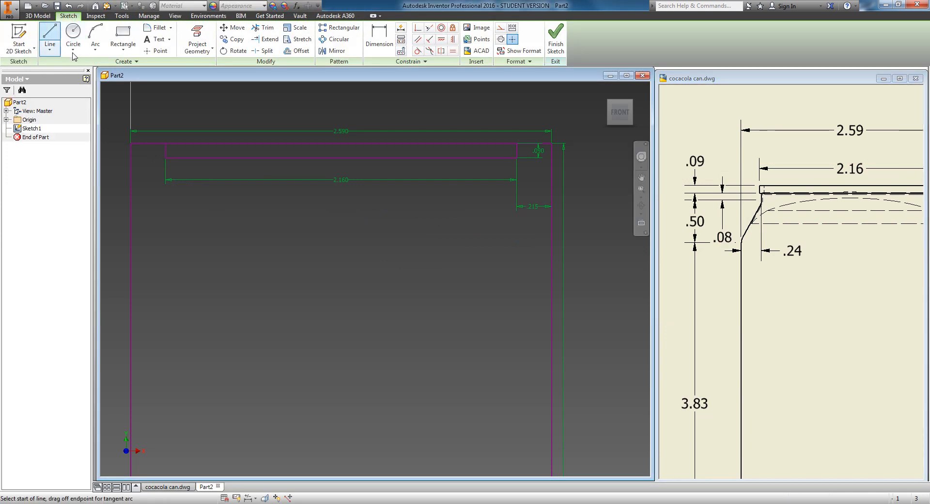
Step: Draw a 0.08 in vertical line down from the small rectangle's lower-left corner, then a slanted line to the outer rectangle's left side
left_click(177, 159)
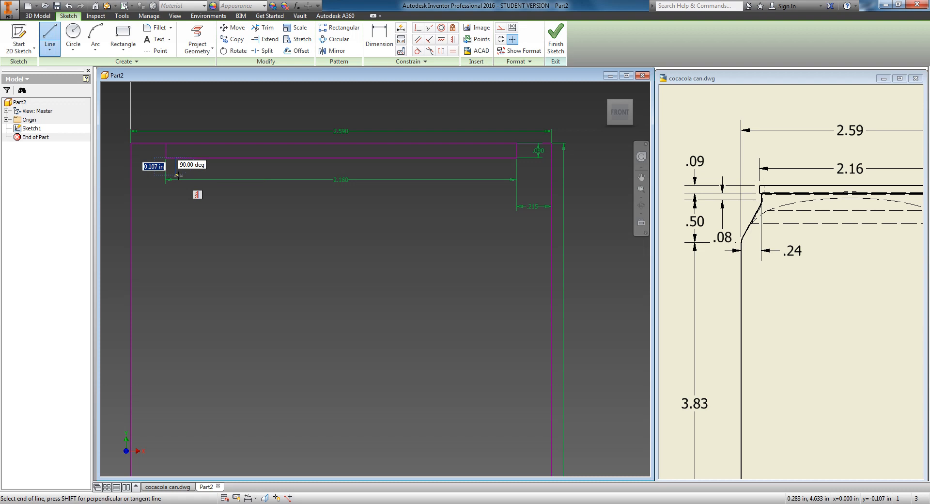
type(".08")
key("Tab")
key("Return")
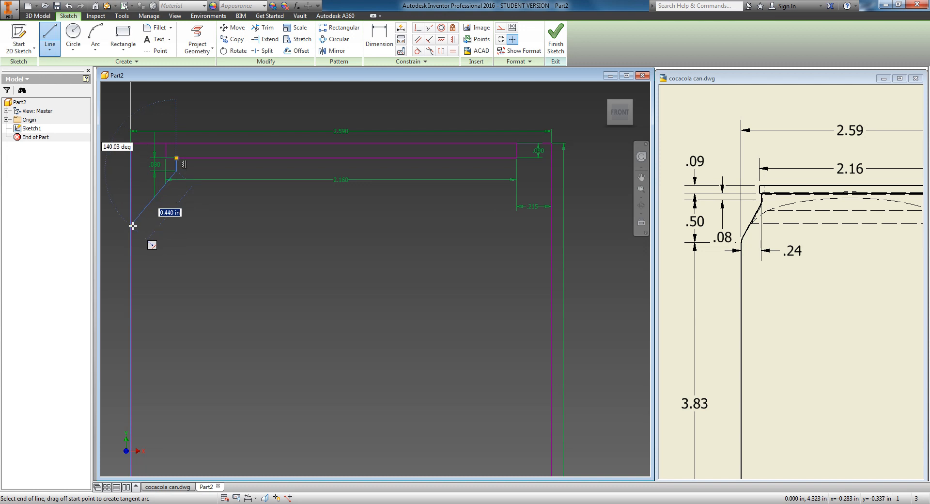
left_click(132, 226)
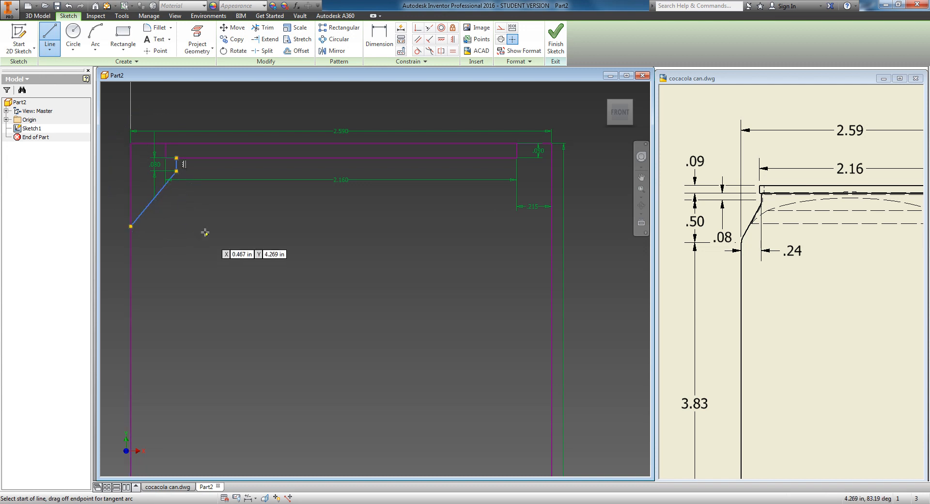
right_click(205, 234)
left_click(241, 238)
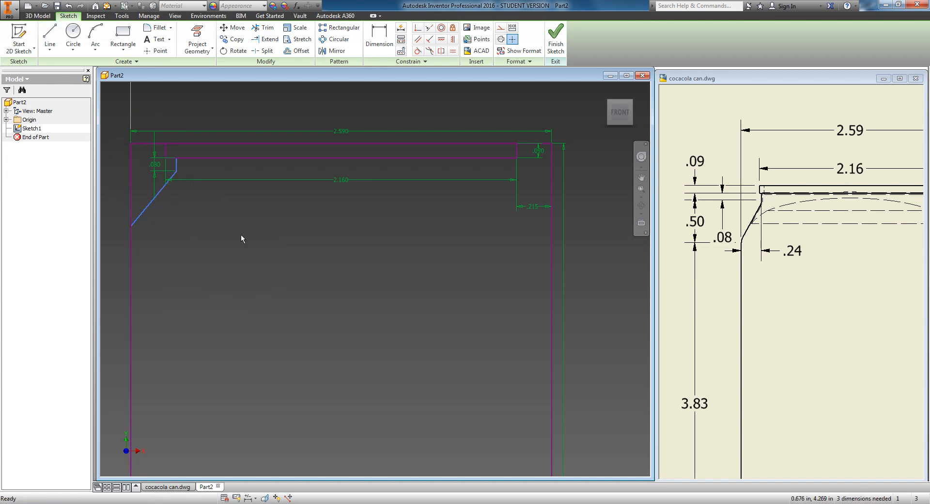
Step: Dimension the horizontal distance from the outer rectangle's left side to the short vertical line as 0.24 in
left_click(379, 46)
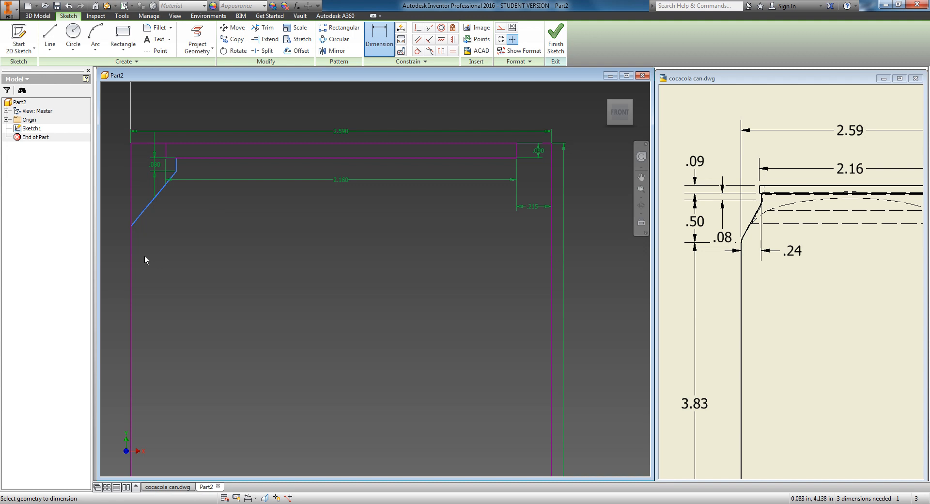
left_click(130, 284)
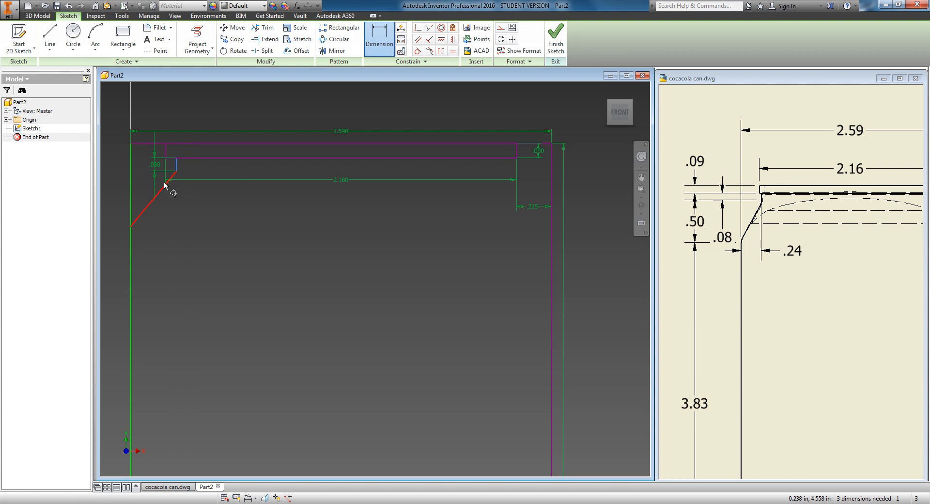
scroll(166, 184, "up", 5)
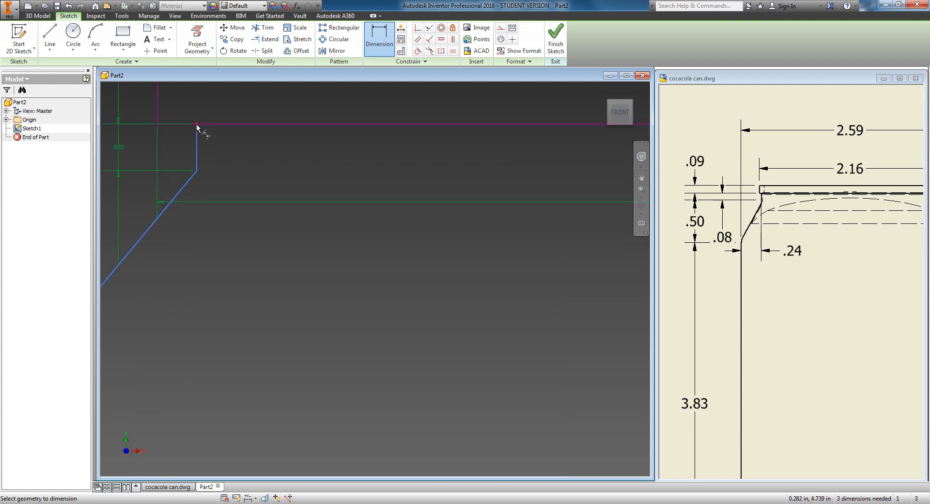
left_click(197, 125)
scroll(203, 291, "down", 3)
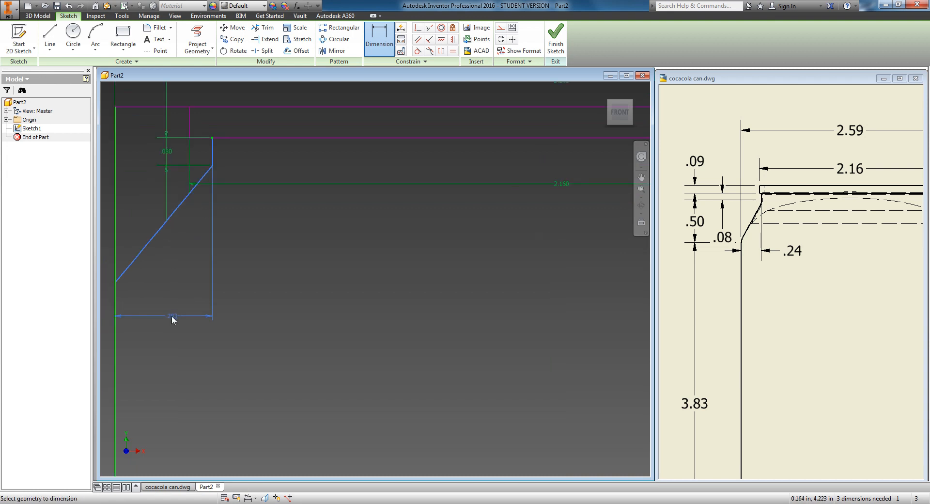
left_click(173, 318)
type(".24")
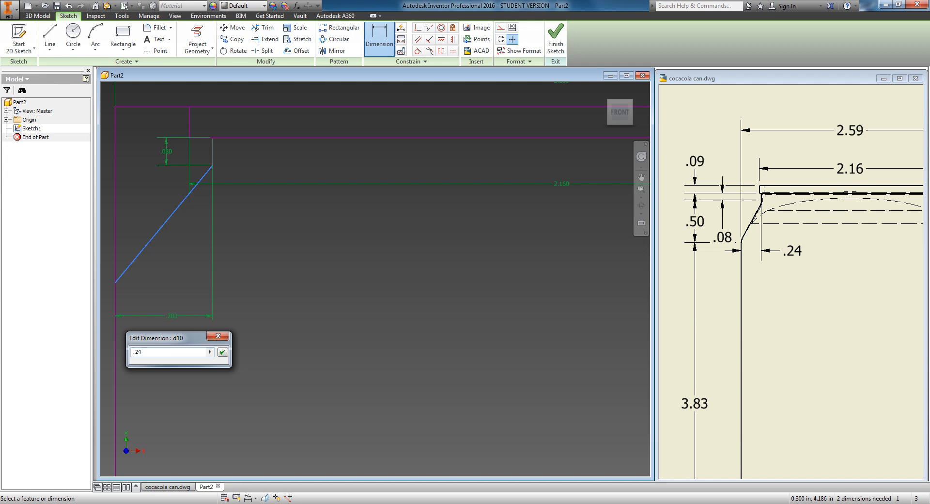
key("Return")
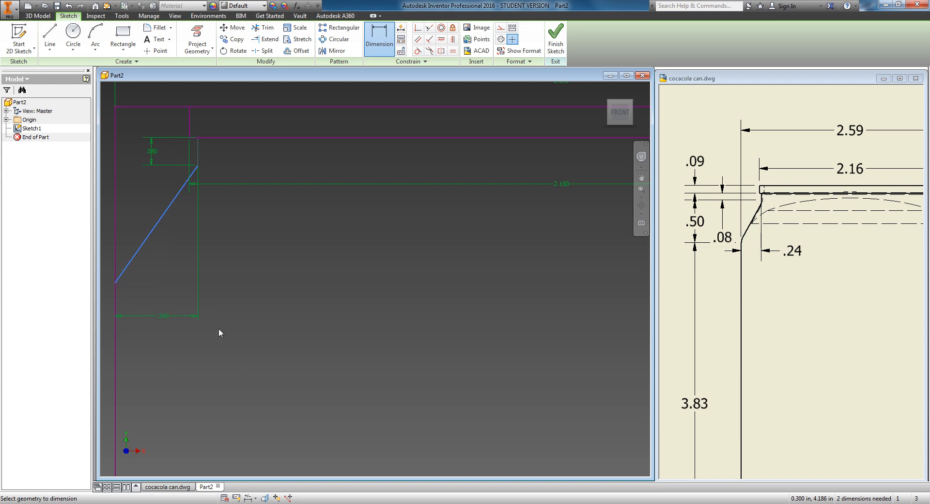
Step: Dimension the slanted line's vertical height as 0.5 in
scroll(219, 123, "down", 3)
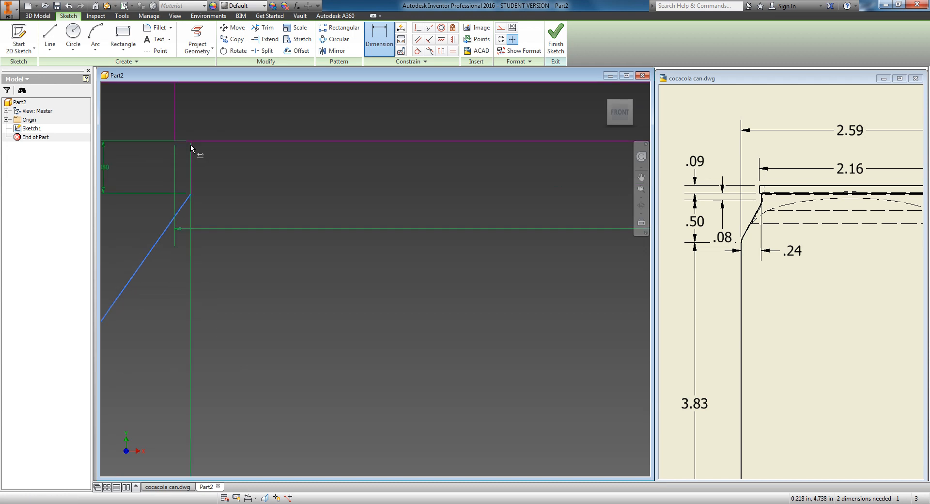
scroll(275, 234, "up", 3)
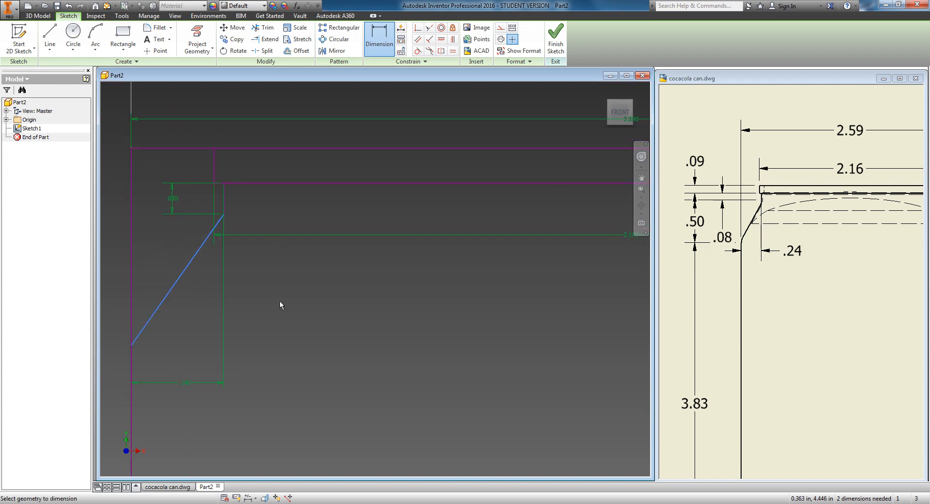
middle_click_drag(316, 312, 357, 318)
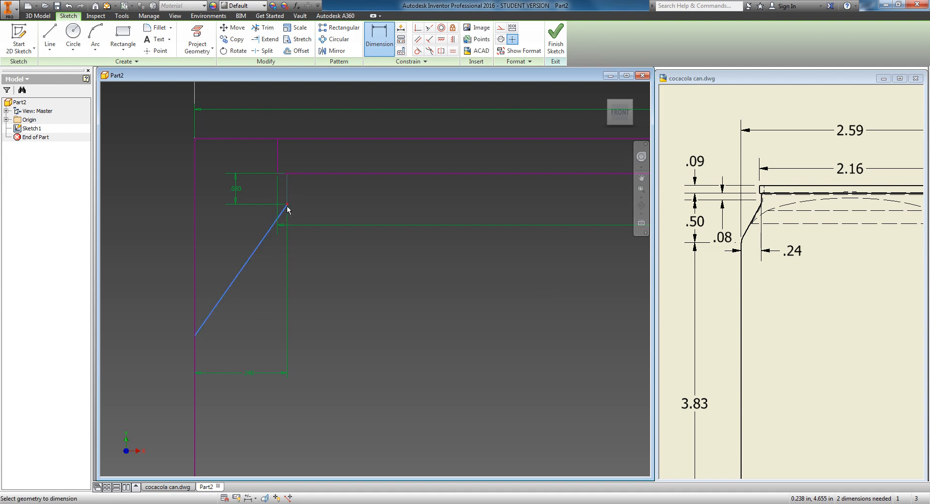
left_click(196, 336)
left_click(156, 285)
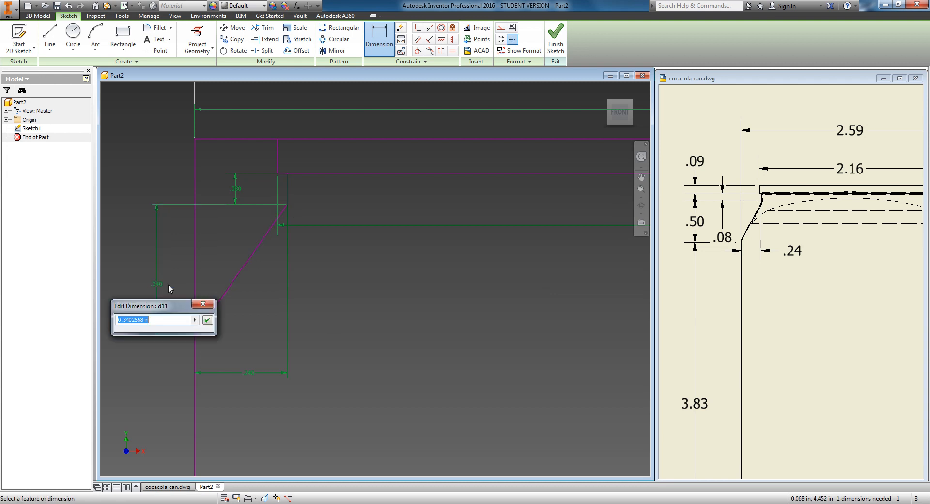
type(".5")
key("Return")
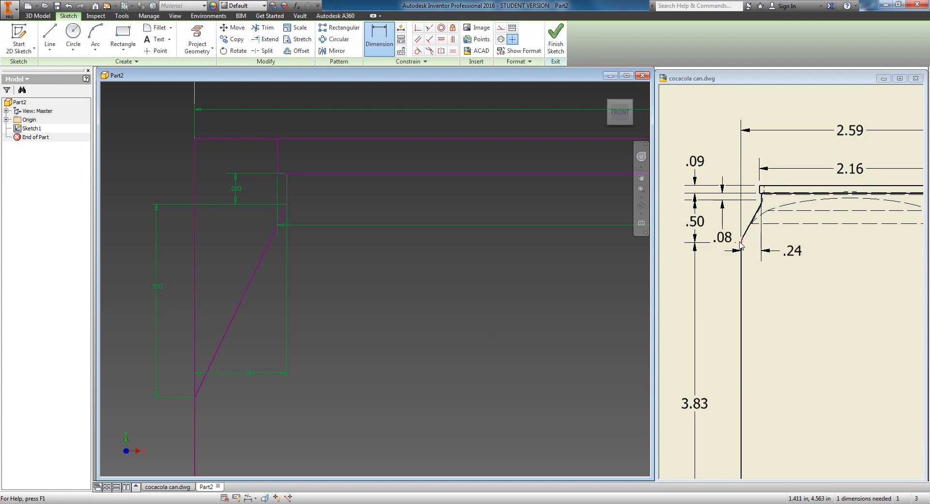
Step: Examine the 0.08 corner detail at the lower end of the chamfer in the reference drawing
scroll(763, 231, "up", 5)
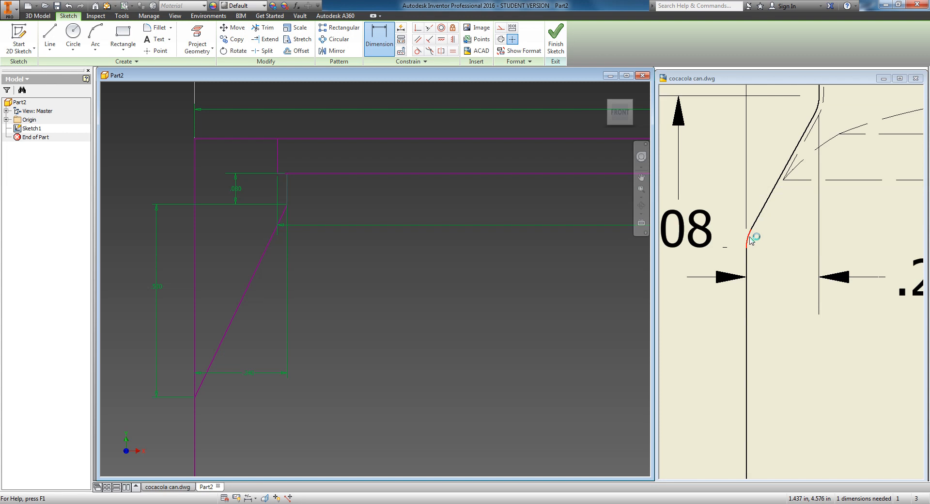
scroll(750, 235, "down", 4)
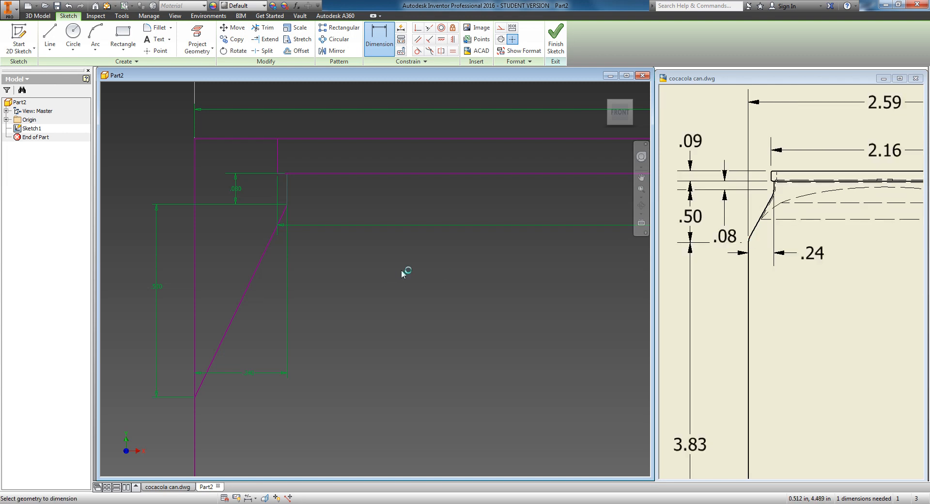
scroll(447, 251, "down", 3)
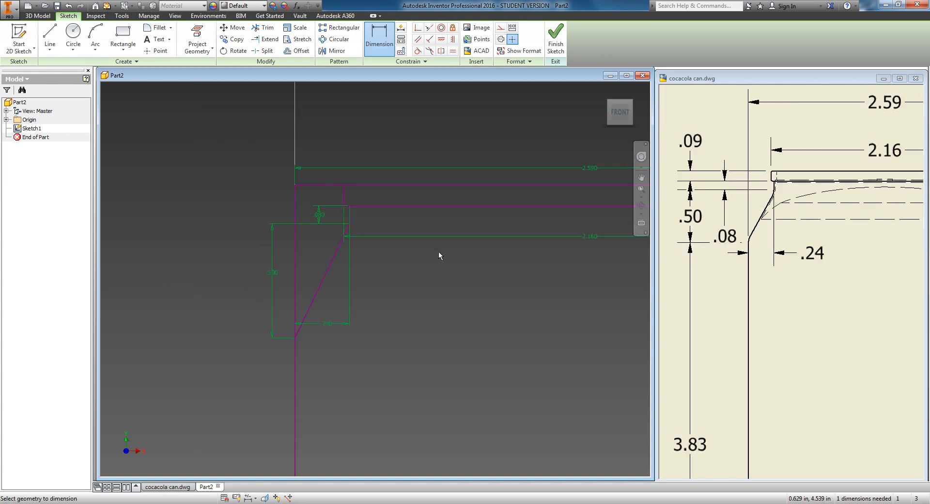
scroll(438, 250, "up", 3)
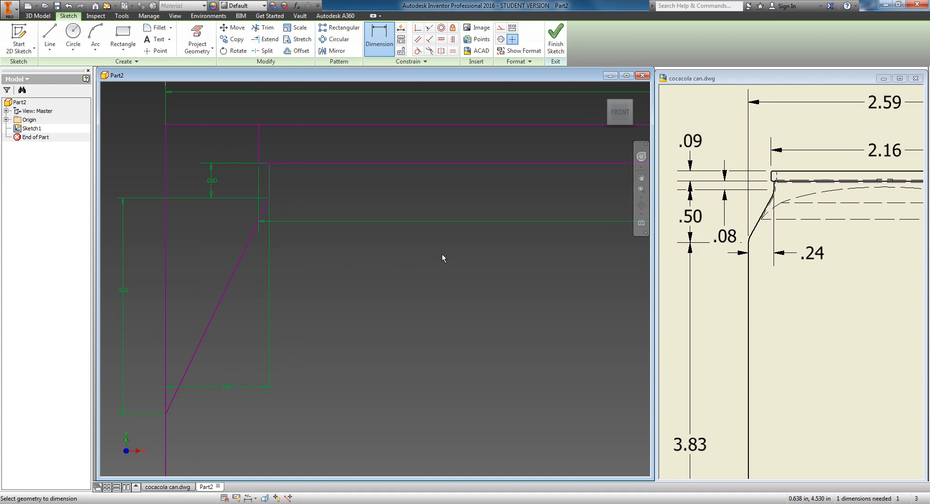
scroll(442, 253, "down", 2)
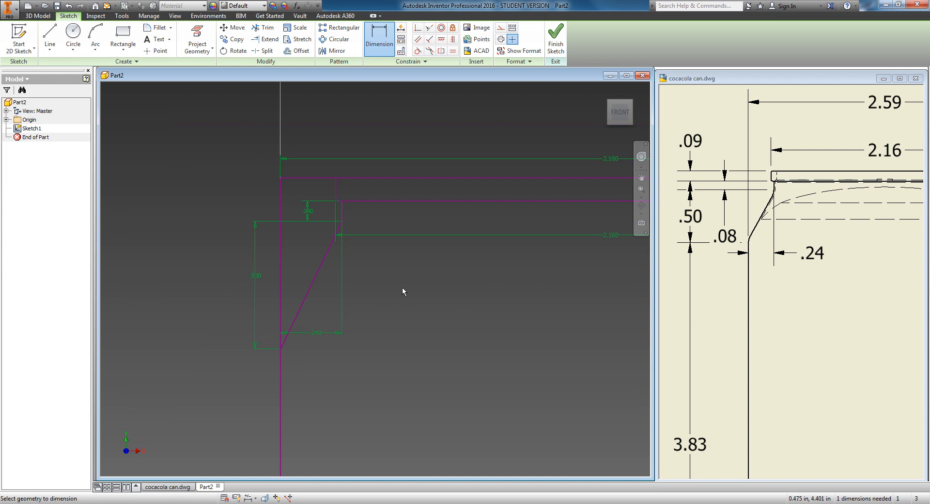
middle_click_drag(483, 297, 350, 297)
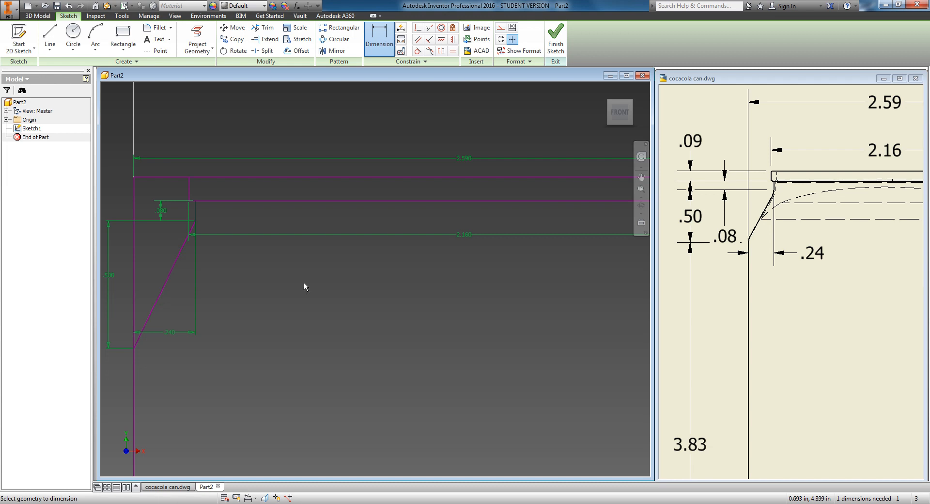
Step: Trim the outer rectangle's top edge segment left of the top lip rectangle
left_click(261, 30)
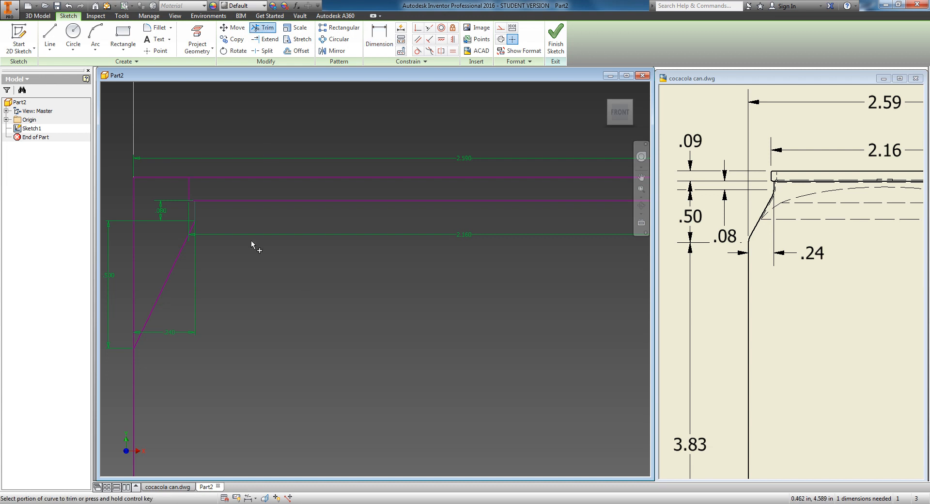
middle_click_drag(185, 193, 299, 231)
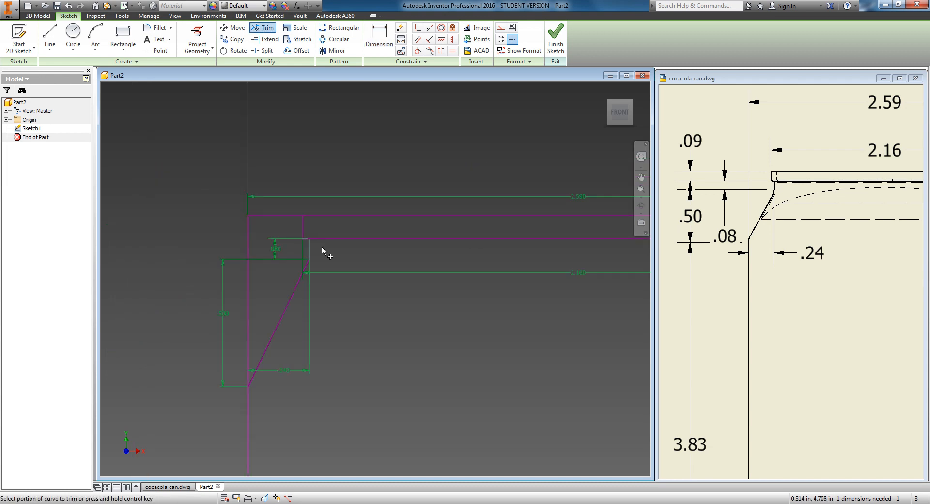
scroll(321, 246, "up", 3)
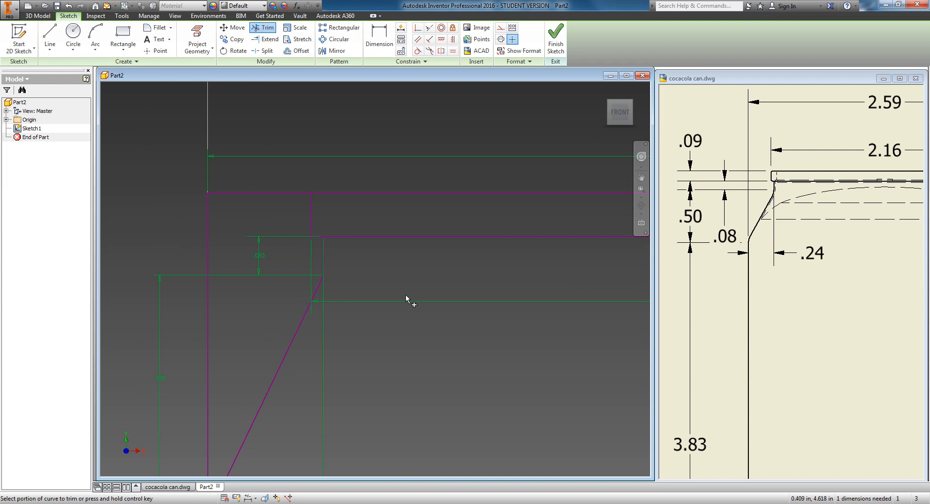
middle_click_drag(376, 359, 423, 346)
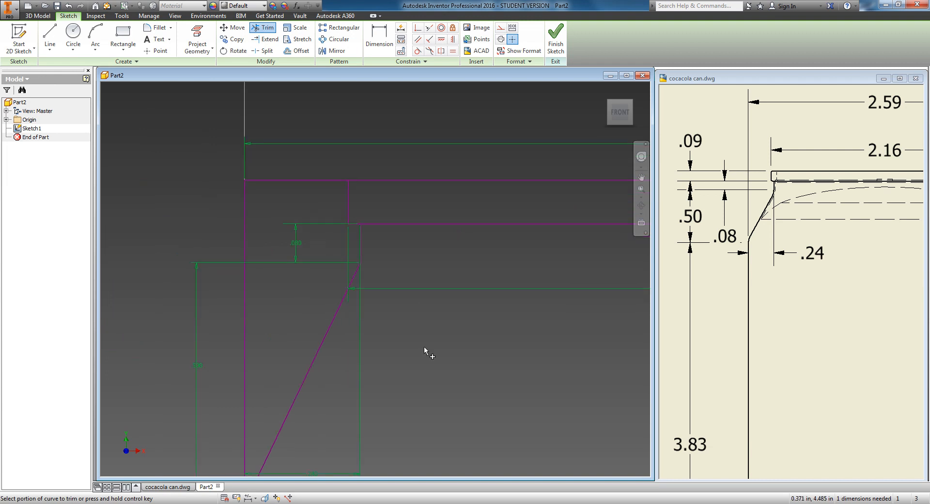
left_click(307, 180)
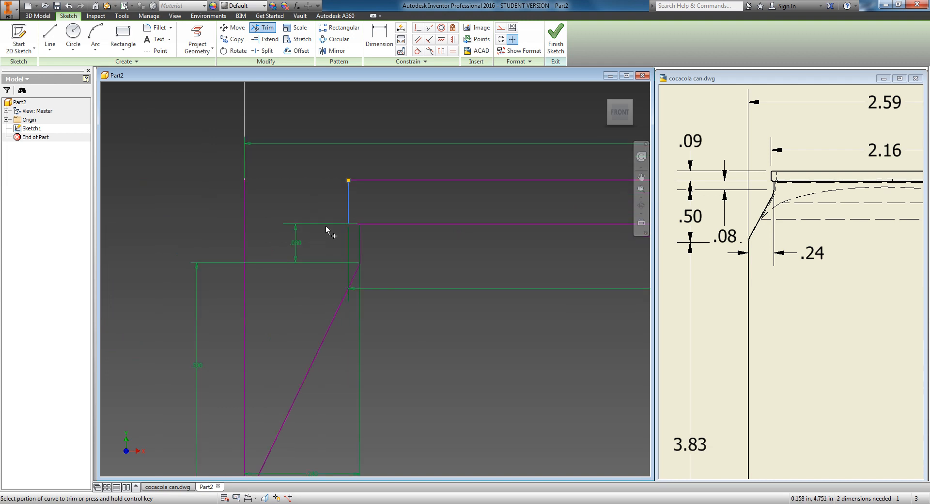
Step: Trim the outer rectangle's left side above the chamfer, then undo that trim
left_click(246, 321)
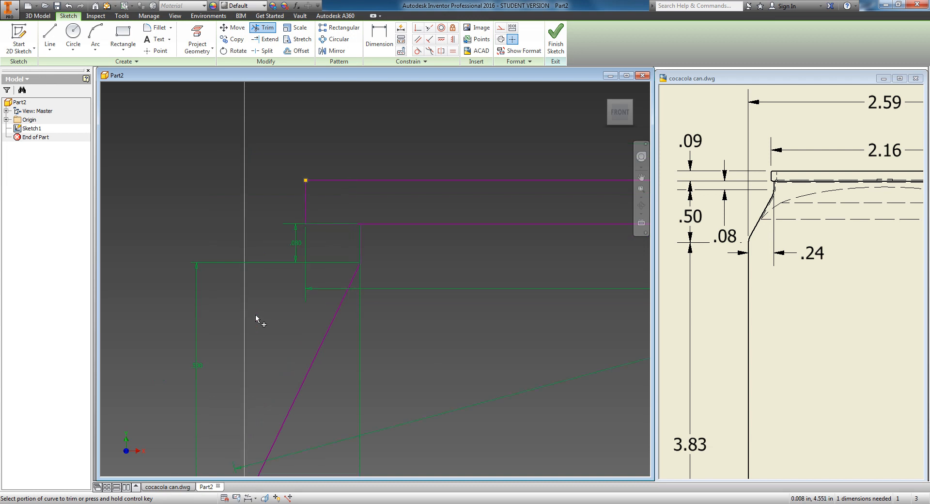
scroll(369, 288, "down", 3)
mouse_move(376, 341)
middle_mouse_down()
mouse_move(263, 276)
mouse_move(194, 274)
middle_mouse_up()
mouse_move(435, 276)
middle_mouse_down()
mouse_move(221, 278)
mouse_move(530, 281)
mouse_move(397, 290)
middle_mouse_up()
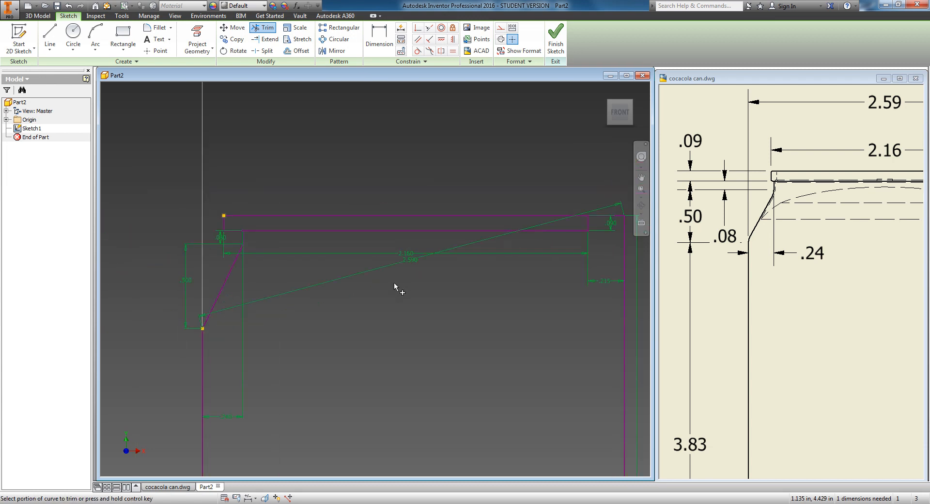
scroll(397, 289, "down", 2)
scroll(419, 325, "down", 3)
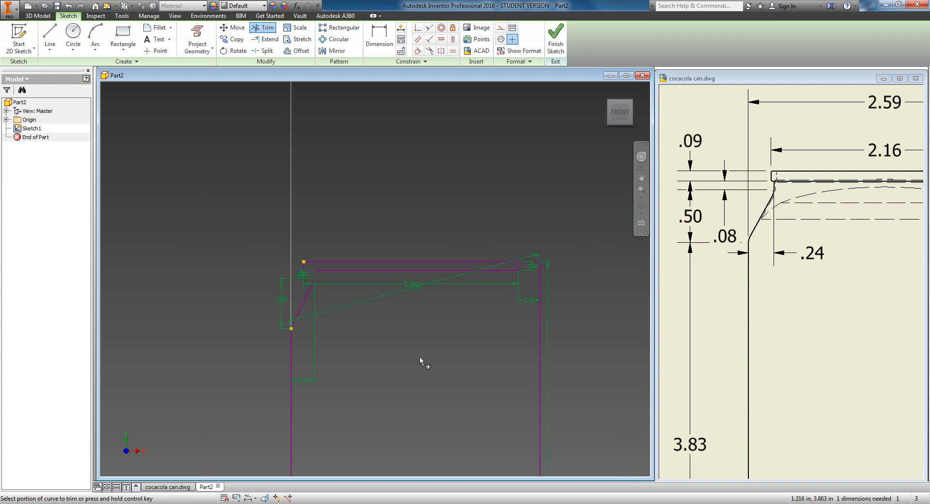
middle_click_drag(417, 351, 412, 254)
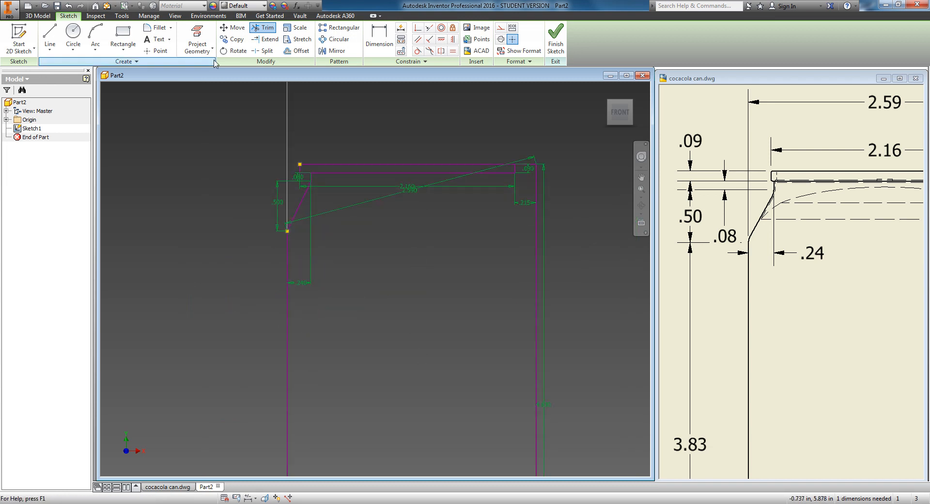
left_click(69, 5)
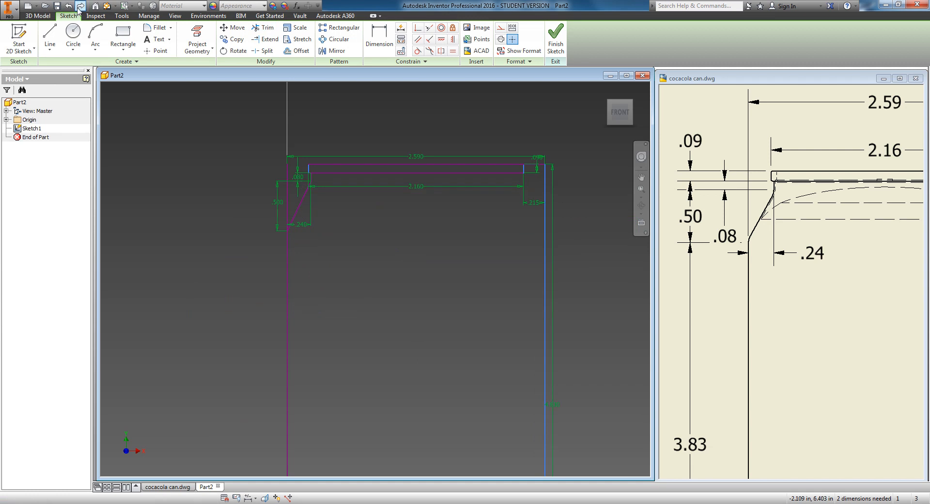
left_click(79, 6)
left_click(69, 5)
left_click(80, 6)
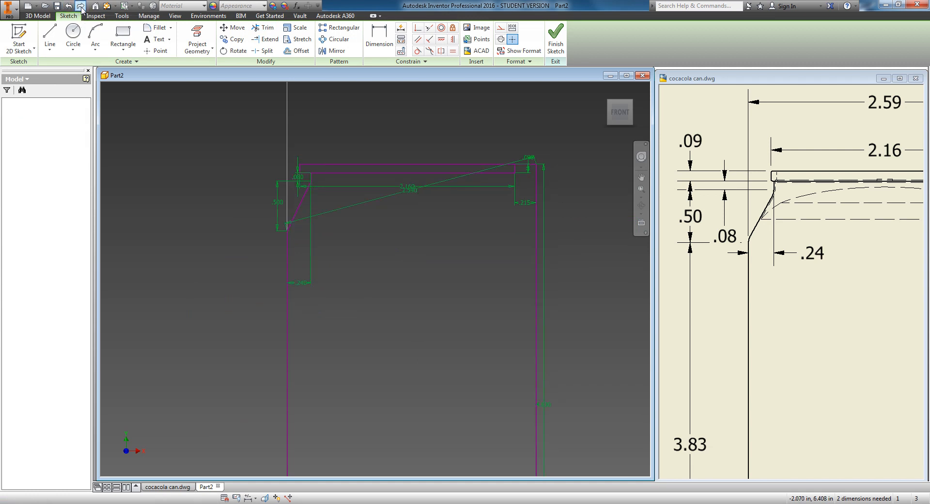
left_click(69, 5)
Step: Trim the bottom edge and left side segments outside the slanted line at the can's bottom-left corner
scroll(300, 199, "down", 5)
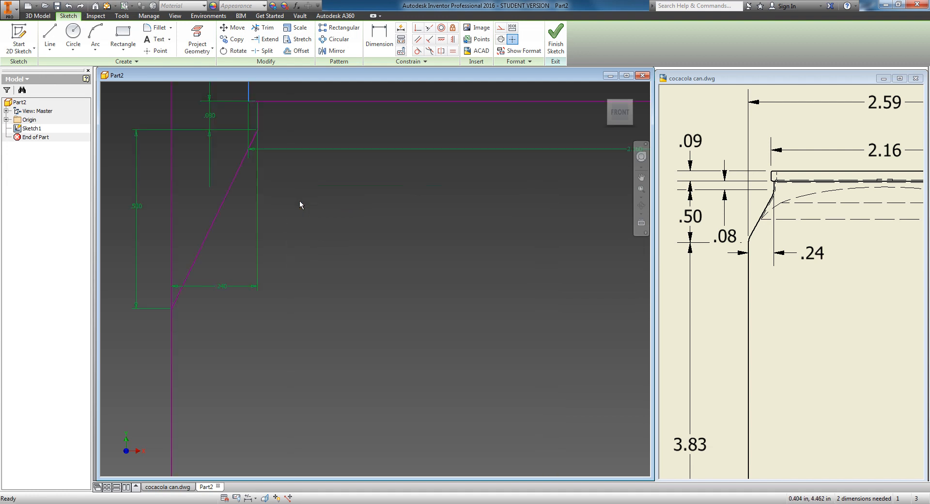
middle_click_drag(293, 244, 355, 324)
scroll(268, 228, "down", 1)
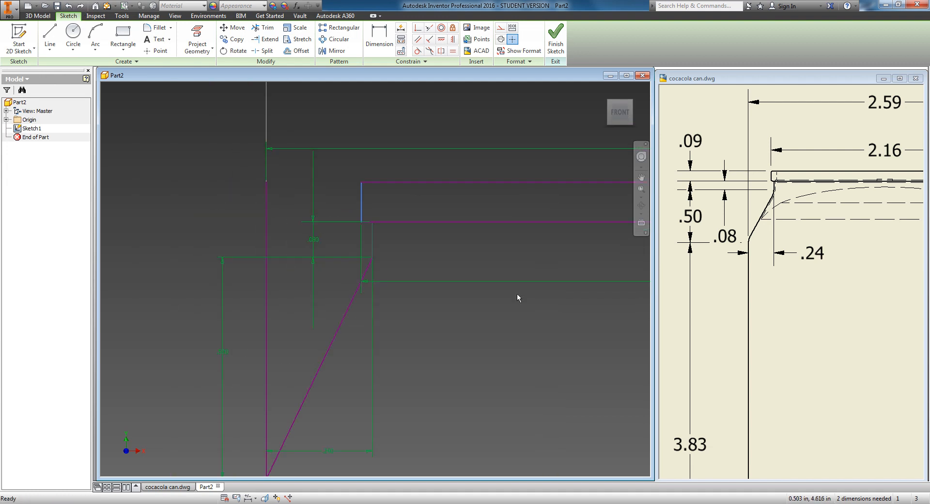
scroll(392, 251, "up", 3)
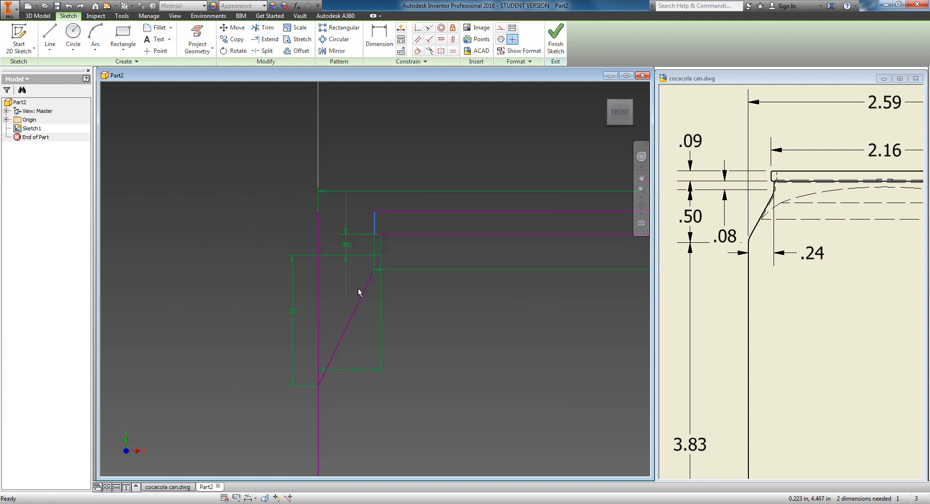
left_click(262, 28)
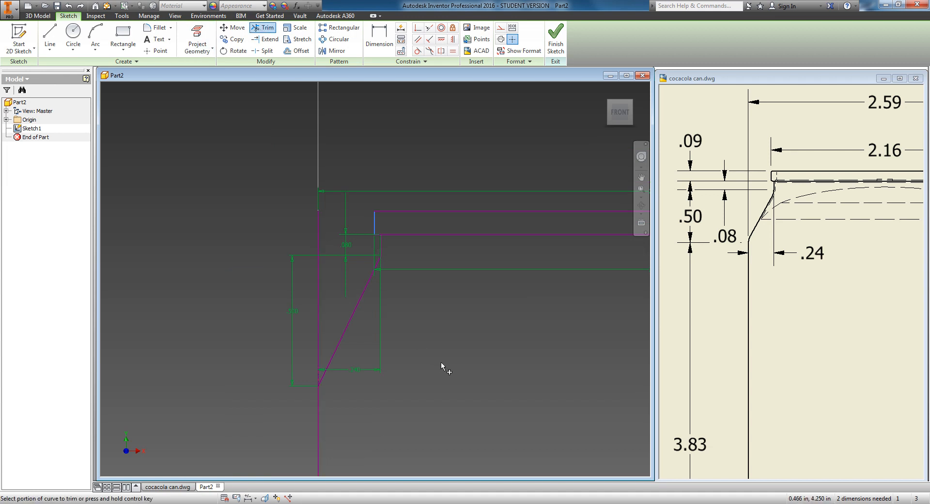
middle_click_drag(441, 361, 387, 282)
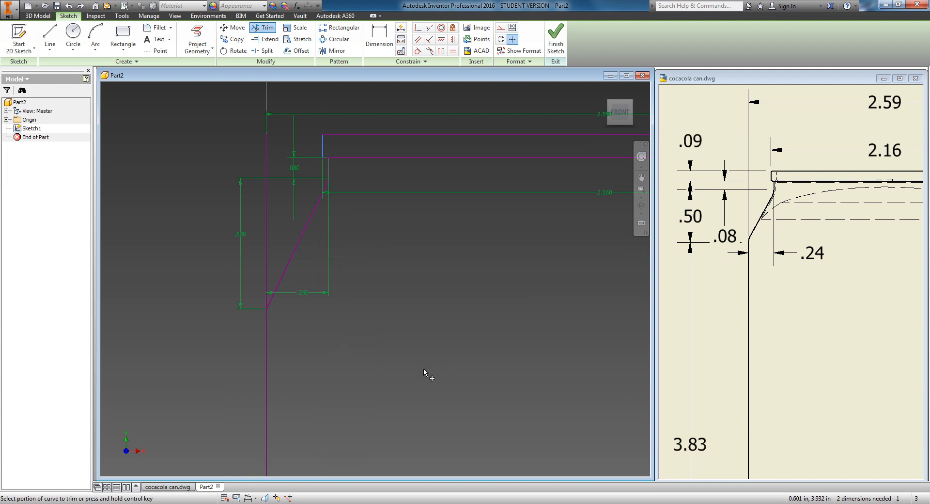
middle_click_drag(423, 368, 433, 387)
mouse_move(426, 350)
middle_mouse_down()
mouse_move(370, 187)
mouse_move(407, 122)
middle_mouse_up()
middle_click_drag(402, 312, 452, 140)
middle_click_drag(365, 436, 355, 146)
scroll(346, 338, "up", 3)
middle_click_drag(349, 440, 352, 328)
scroll(339, 368, "down", 5)
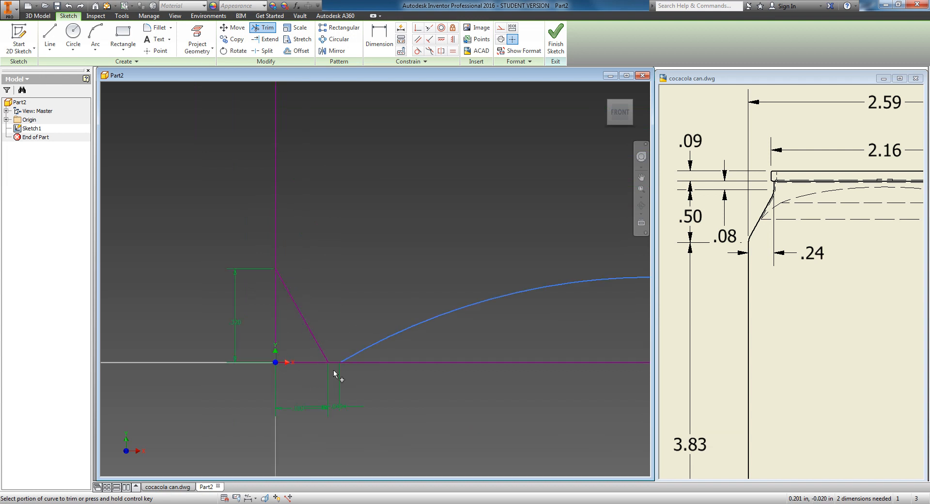
left_click(290, 353)
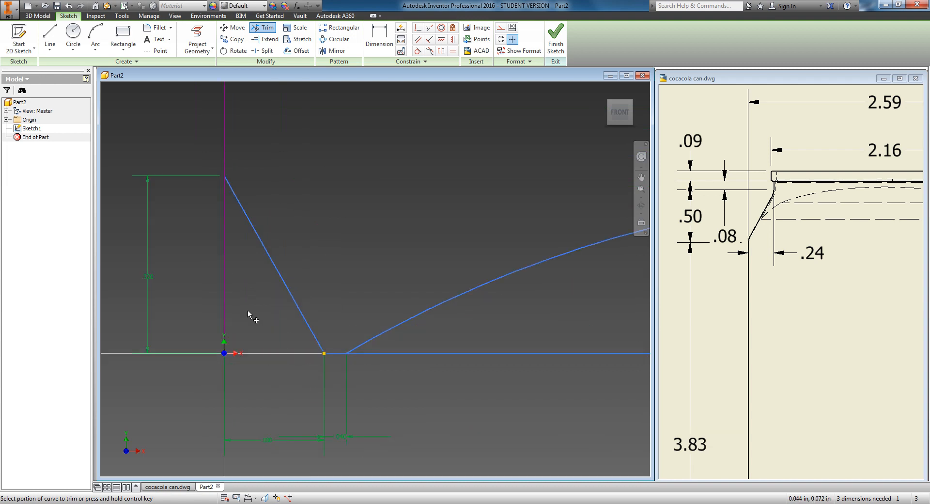
left_click(225, 292)
middle_click_drag(445, 386, 177, 377)
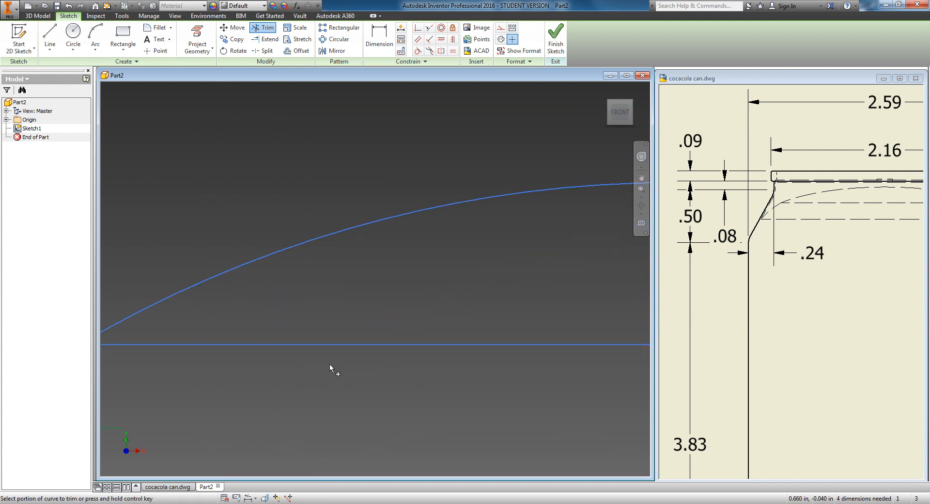
Step: Trim the bottom edge segment lying beneath the domed base arc
scroll(356, 358, "up", 4)
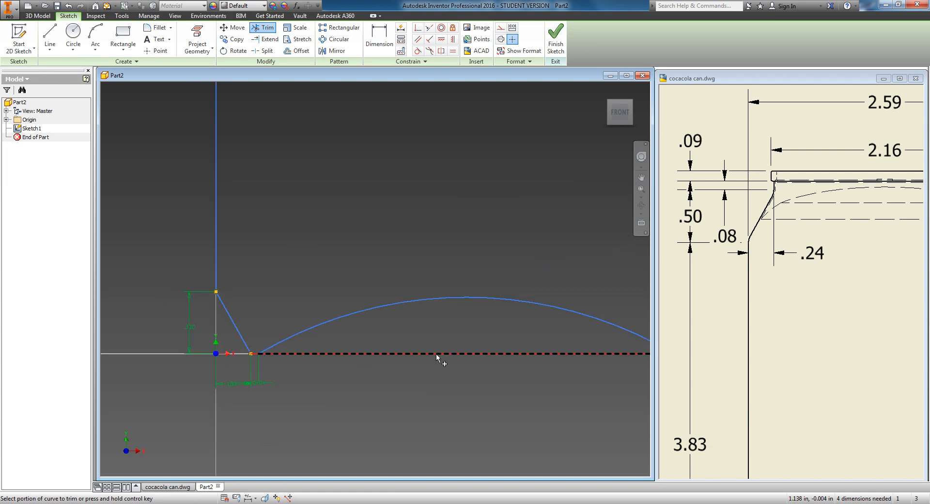
left_click(437, 353)
Step: Draw a vertical centre line from the top lip's lower edge straight down to the base line, at mid-width of the can
middle_click_drag(454, 379, 174, 363)
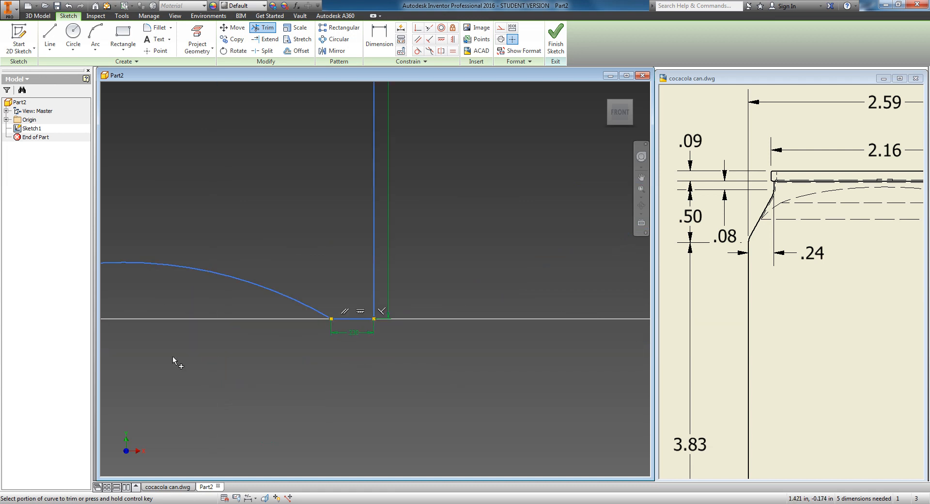
scroll(261, 379, "down", 2)
middle_click_drag(261, 380, 316, 371)
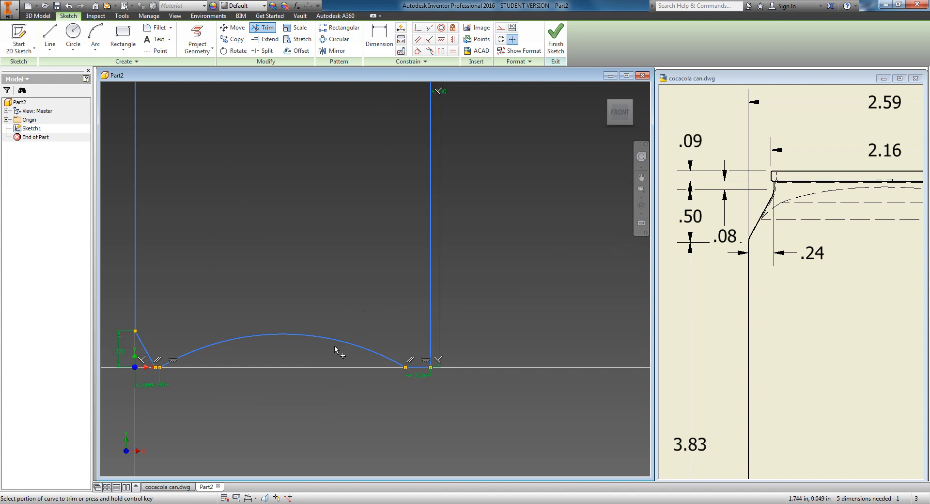
scroll(306, 292, "down", 3)
middle_click_drag(303, 208, 311, 408)
scroll(227, 226, "up", 5)
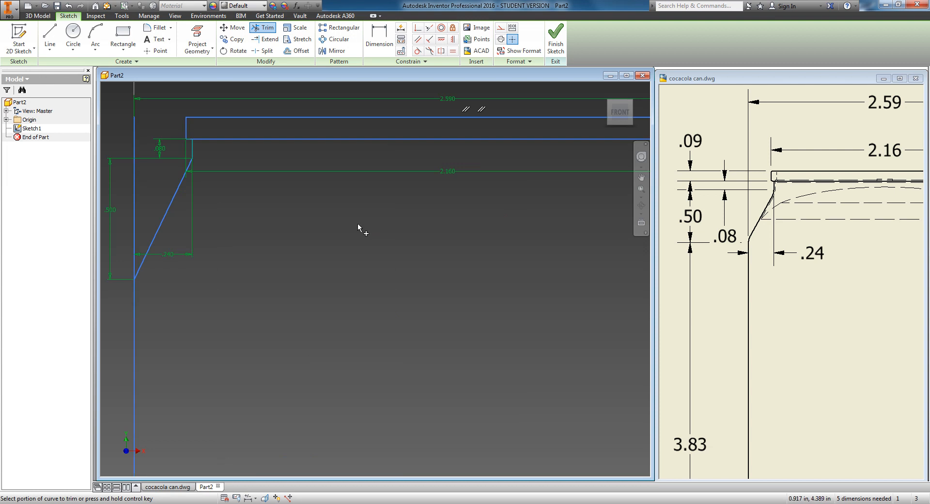
scroll(359, 228, "down", 4)
key("l")
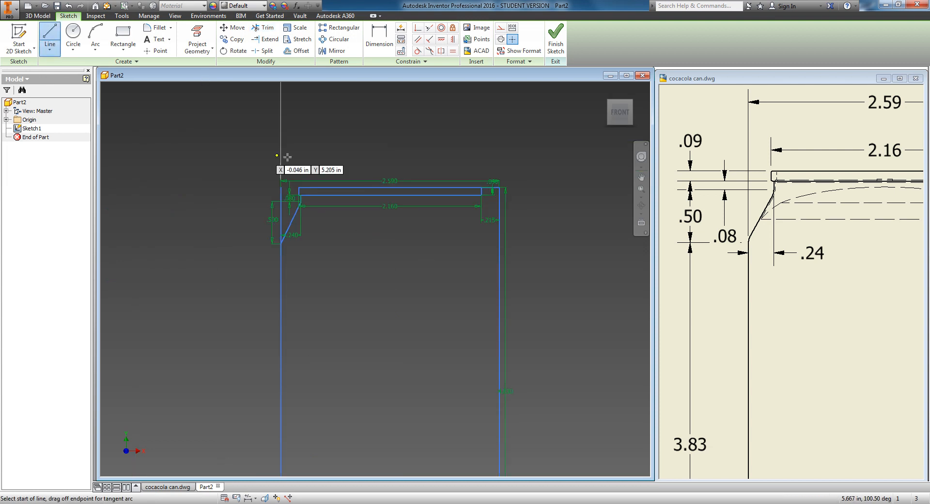
scroll(425, 248, "up", 3)
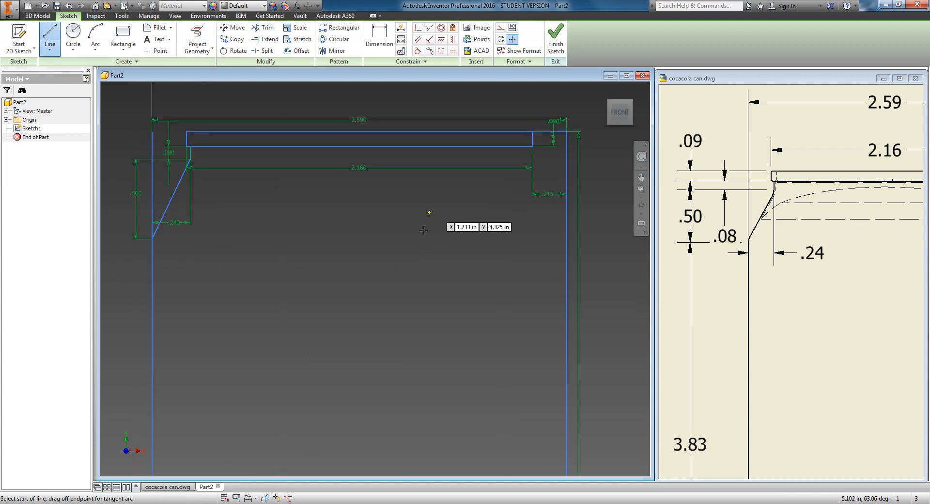
left_click(360, 132)
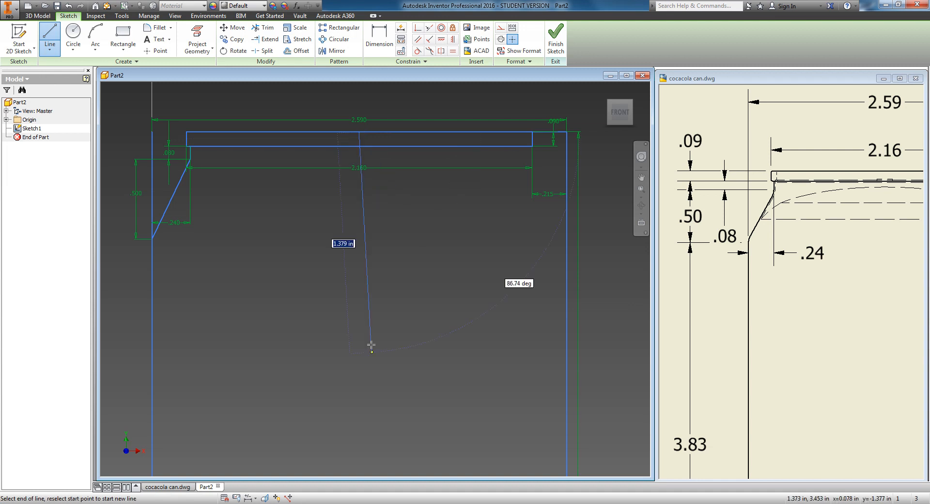
middle_click_drag(370, 344, 343, 245)
scroll(343, 245, "down", 5)
middle_click_drag(362, 308, 320, 182)
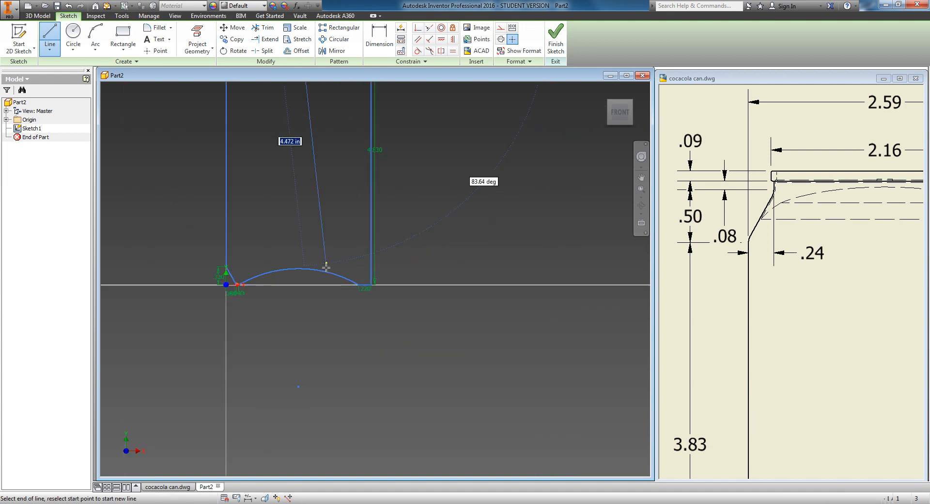
left_click(298, 285)
right_click(460, 226)
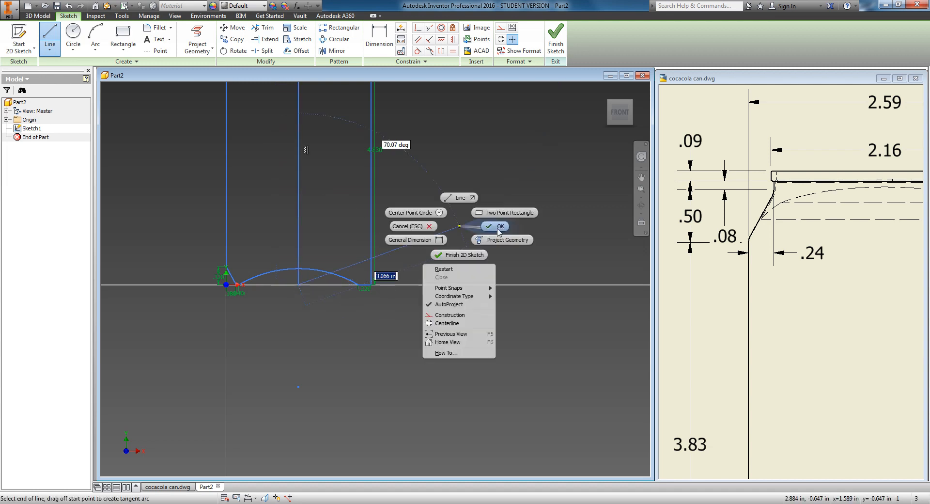
left_click(498, 228)
Step: Trim the top lip rectangle's upper and lower edges to the right of the centre line
scroll(327, 230, "down", 3)
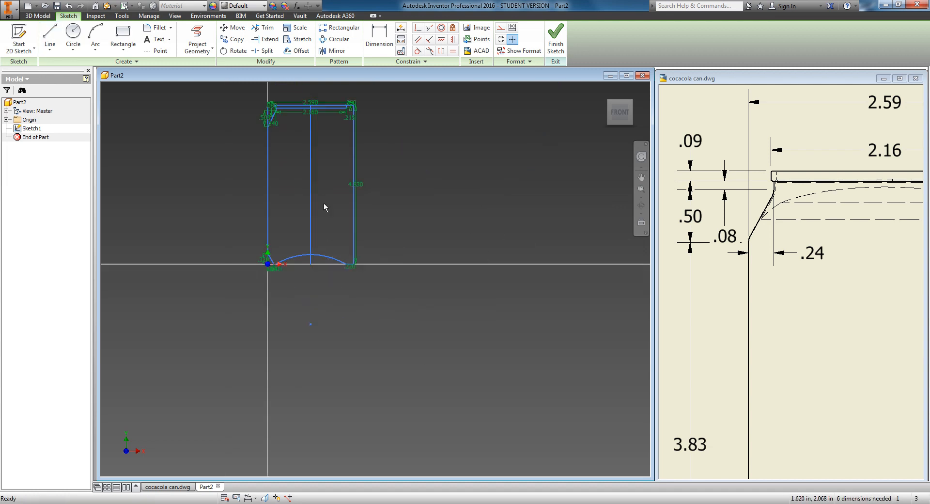
middle_click_drag(324, 202, 338, 284)
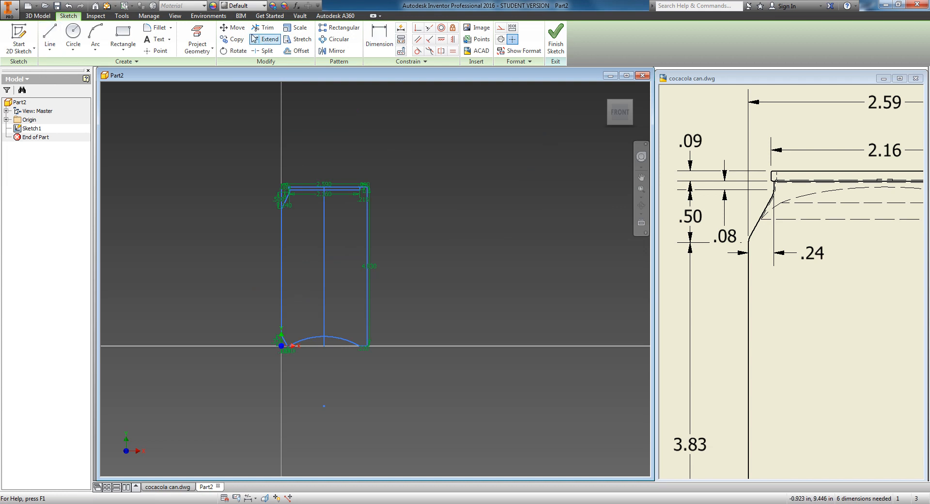
left_click(263, 28)
scroll(365, 193, "up", 8)
middle_click_drag(259, 160, 370, 232)
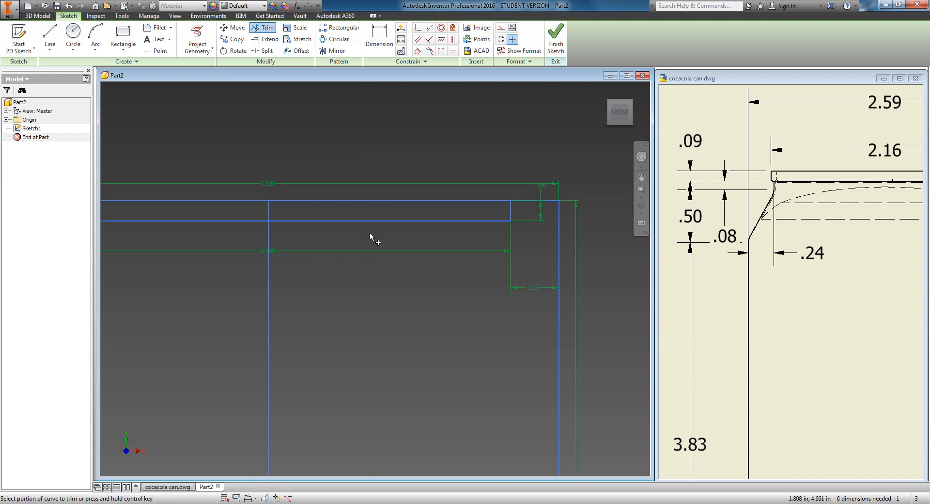
left_click(352, 221)
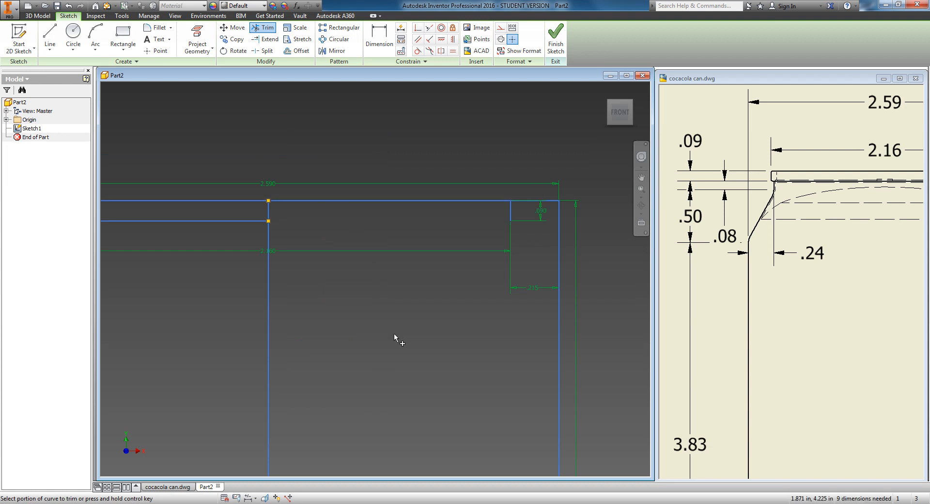
left_click(350, 201)
Step: Trim the domed base arc to the right of the centre line and exit the Trim command
middle_click_drag(427, 427, 367, 114)
middle_click_drag(385, 314, 385, 145)
scroll(391, 264, "down", 6)
middle_click_drag(391, 312, 390, 163)
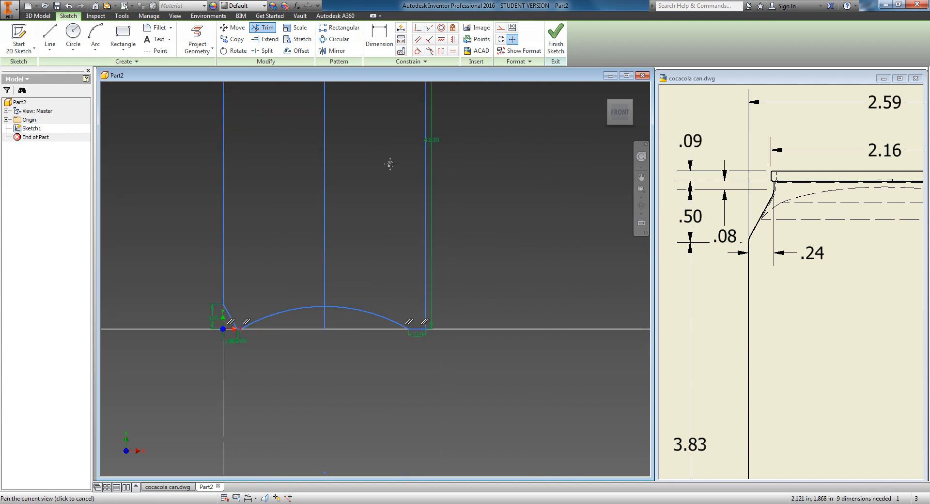
scroll(371, 336, "up", 3)
left_click(374, 302)
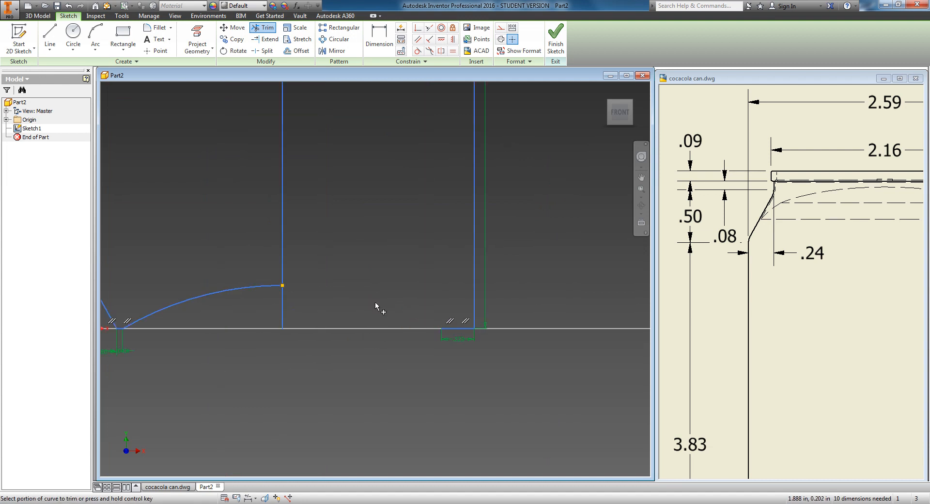
scroll(376, 302, "down", 2)
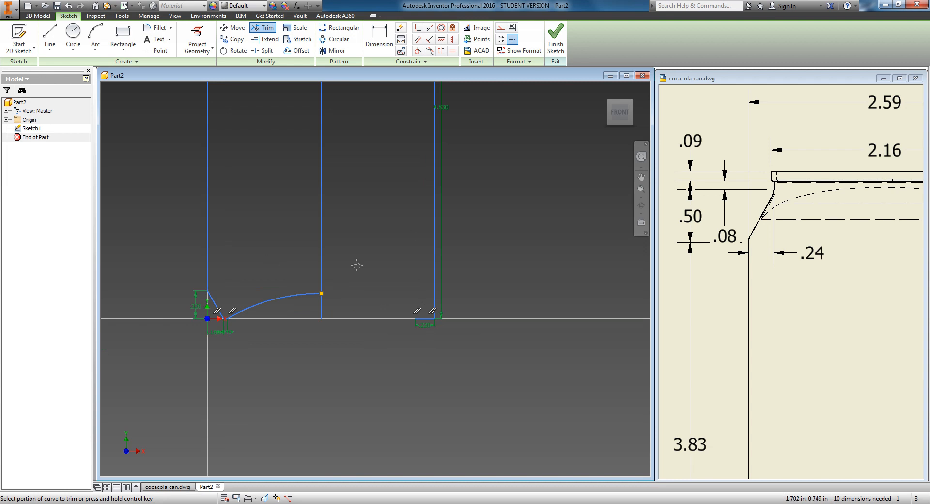
scroll(368, 293, "down", 2)
right_click(370, 224)
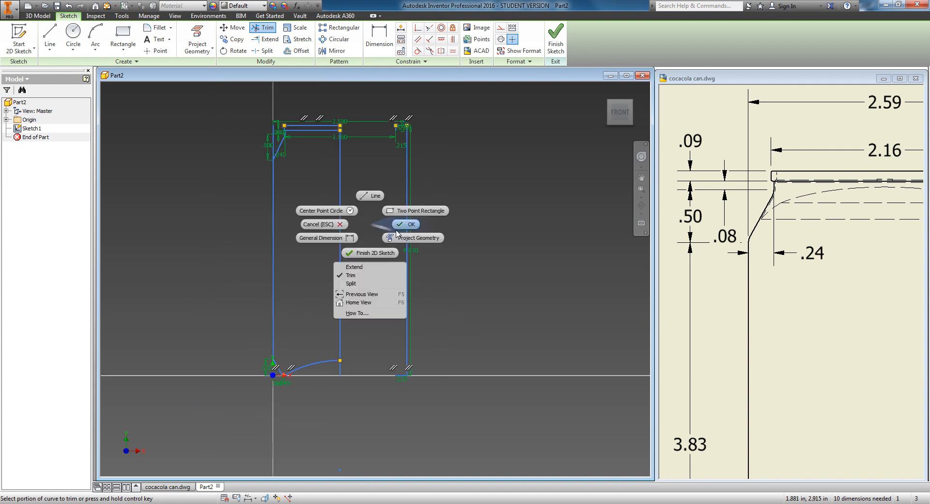
left_click(403, 225)
Step: Delete all remaining geometry to the right of the centre line and finish the sketch
left_click_drag(376, 100, 499, 434)
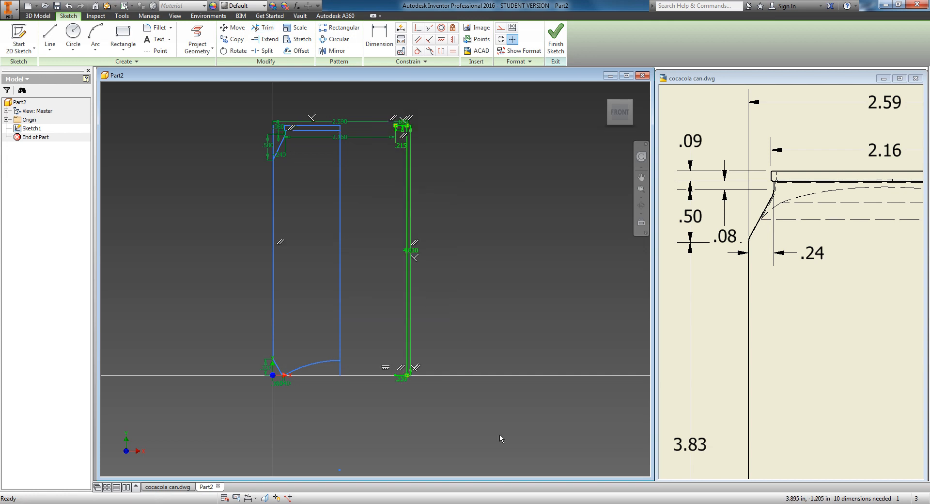
key("Delete")
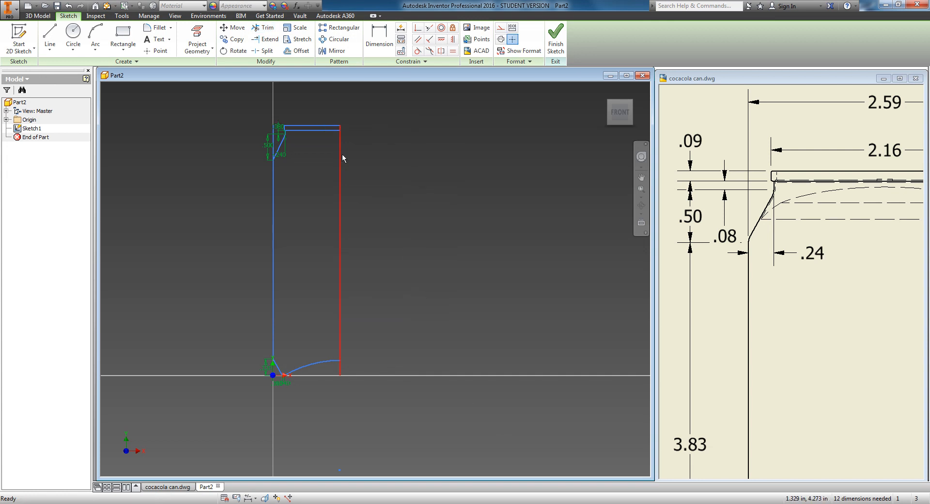
scroll(341, 345, "up", 3)
scroll(376, 273, "down", 3)
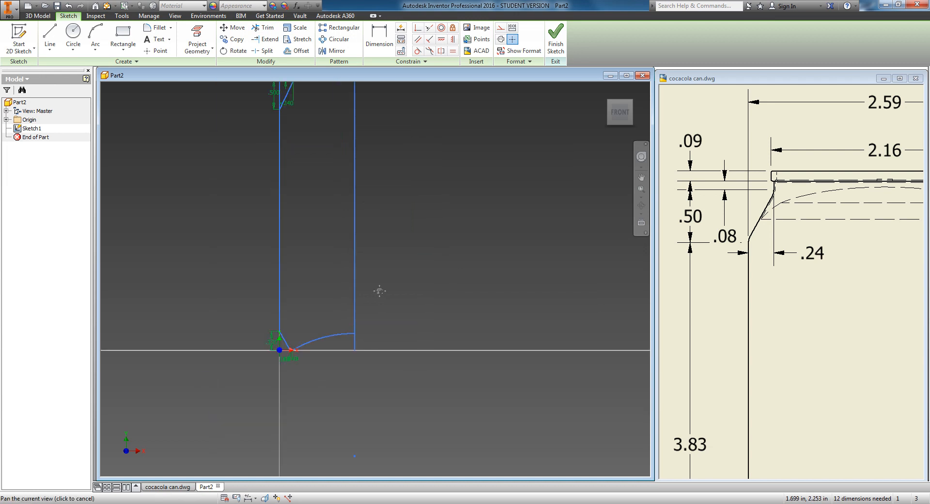
middle_click_drag(378, 290, 386, 393)
scroll(307, 179, "up", 3)
scroll(394, 301, "down", 3)
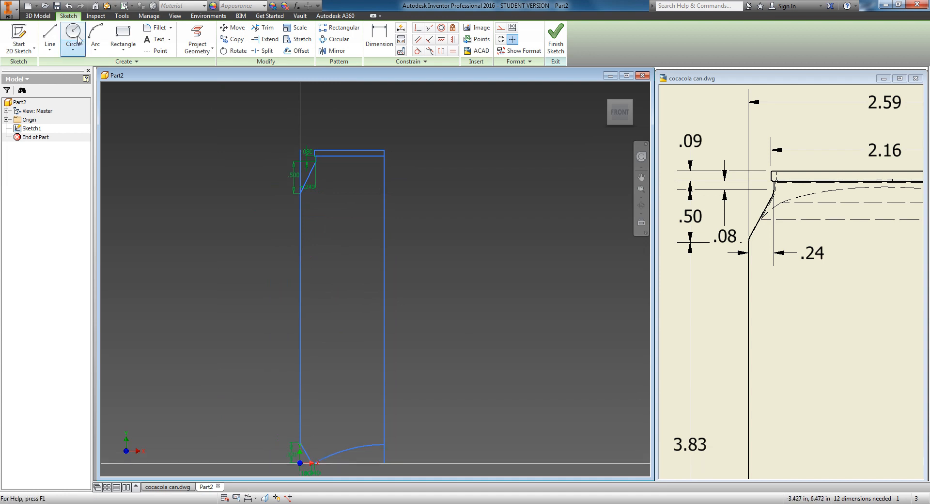
left_click(557, 46)
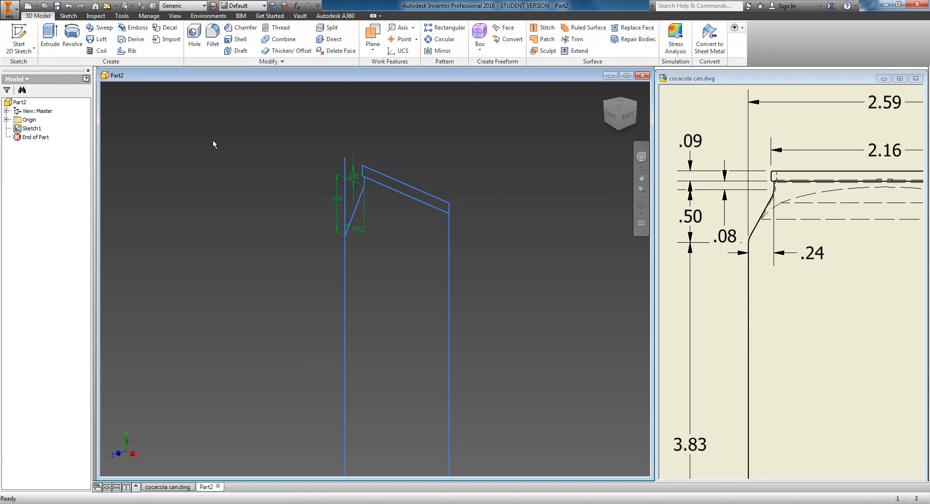
Step: Revolve the lip and can body profiles a full 360 deg about the centre line
left_click(75, 49)
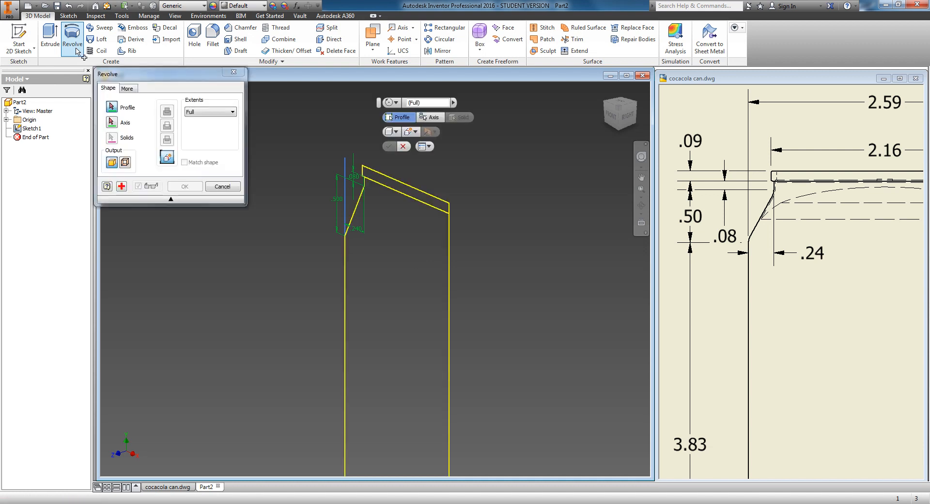
left_click(423, 199)
left_click(400, 242)
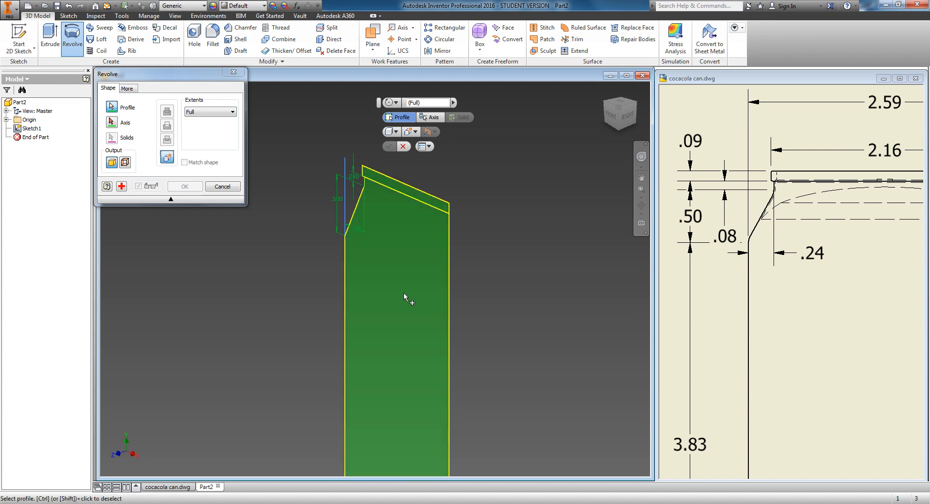
left_click(112, 124)
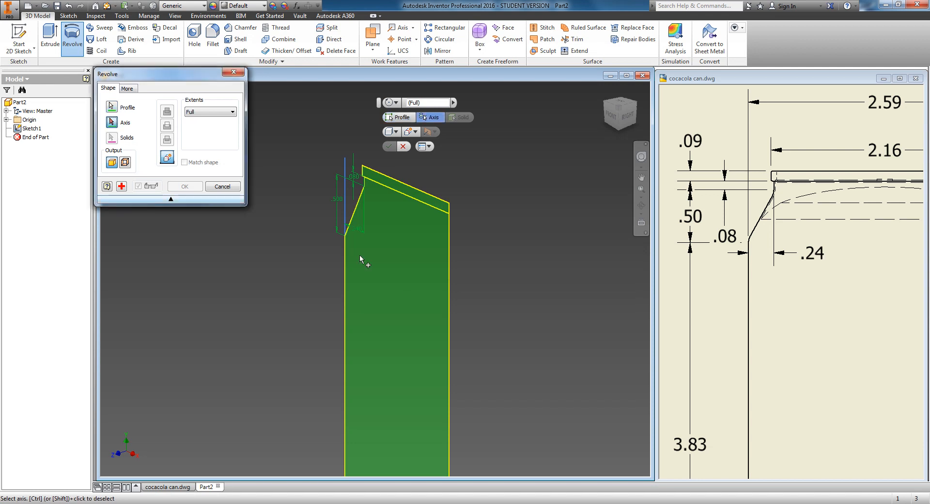
left_click(450, 287)
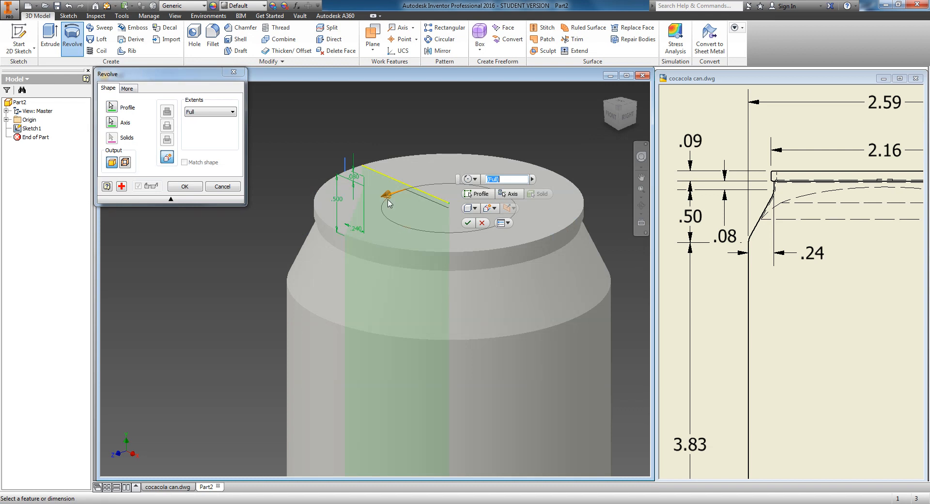
left_click_drag(385, 196, 509, 223)
left_click_drag(383, 244, 365, 192)
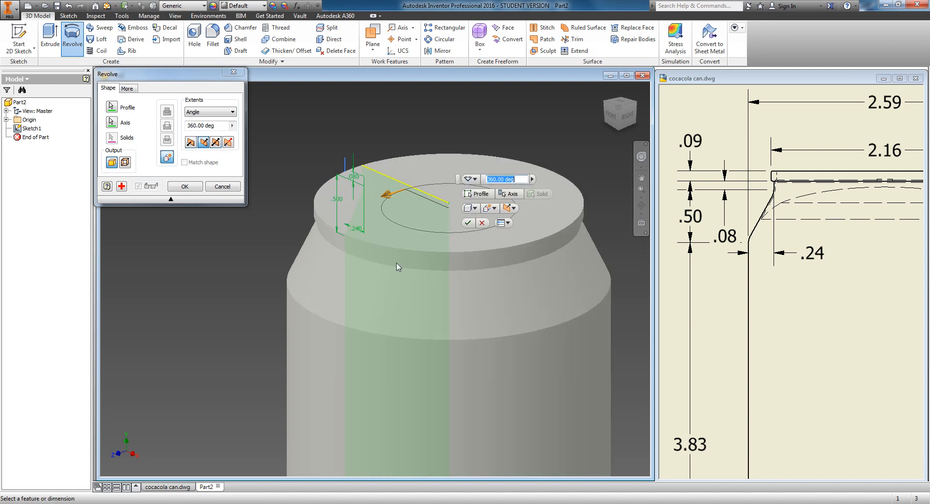
left_click(468, 225)
Step: Inspect the revolved can from the side, top and bottom views
scroll(387, 302, "up", 3)
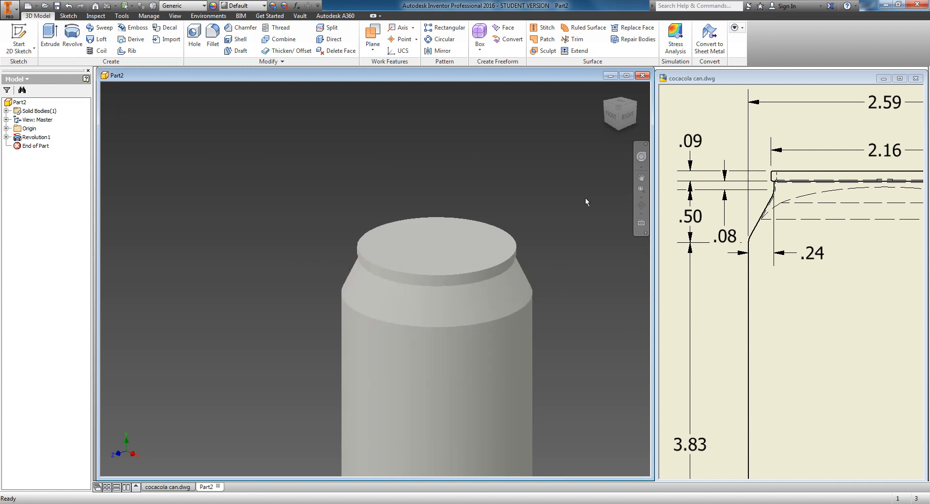
left_click(622, 119)
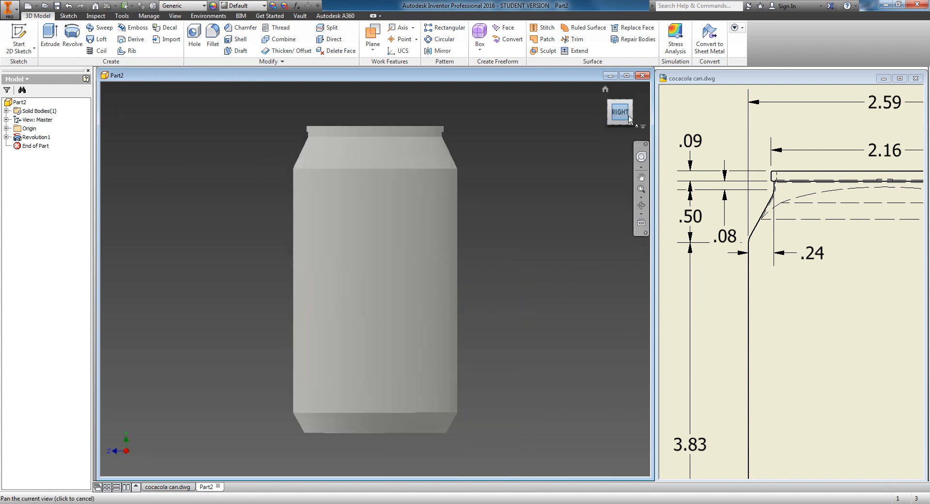
scroll(310, 139, "down", 5)
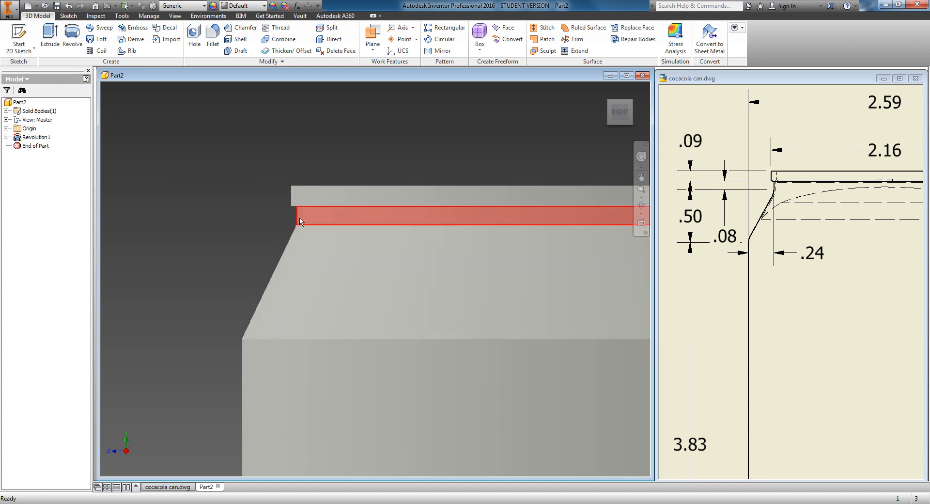
scroll(303, 330, "up", 5)
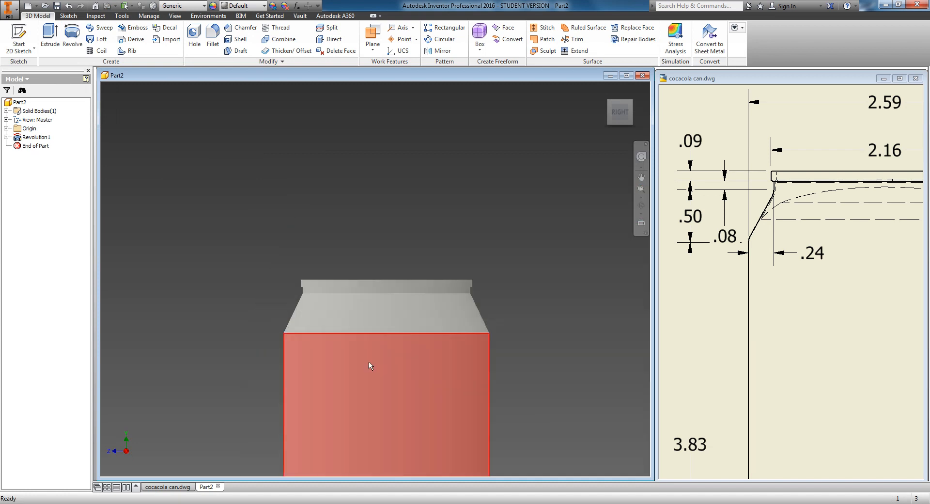
middle_click_drag(368, 362, 363, 258)
middle_click_drag(334, 403, 296, 250)
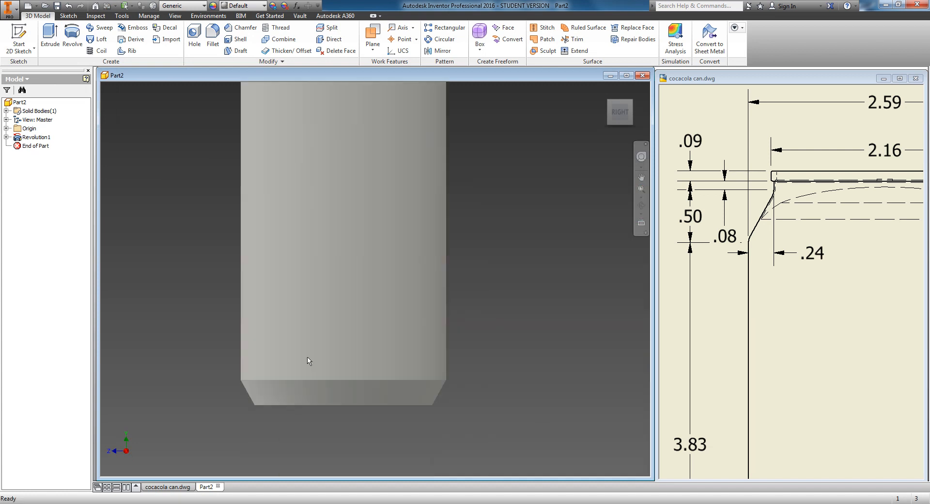
left_click(621, 123)
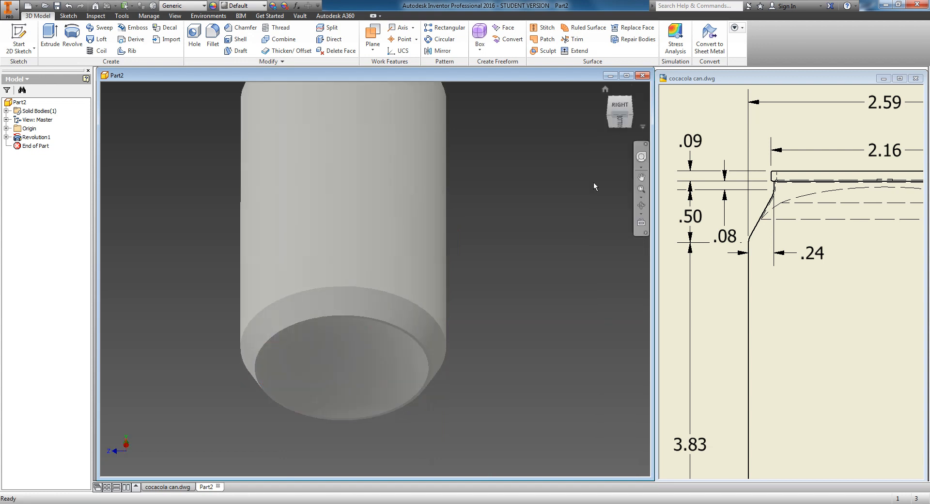
left_click(634, 118)
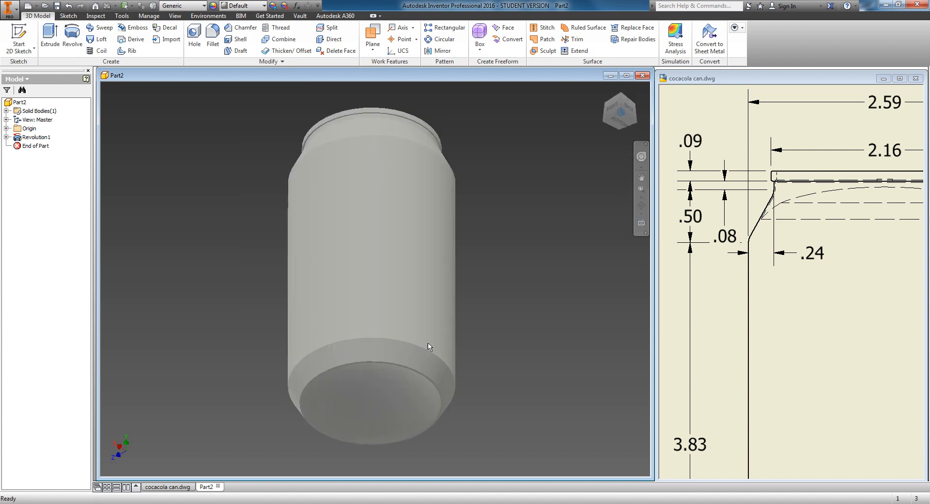
scroll(498, 384, "up", 3)
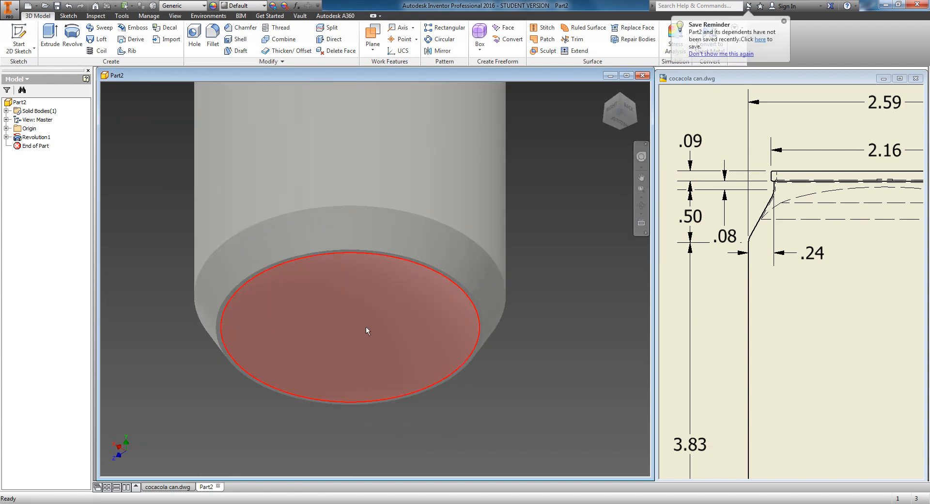
Step: Start a sketch on the can's top face, draw a 2 in diameter circle centred on the origin, and finish the sketch
left_click(620, 97)
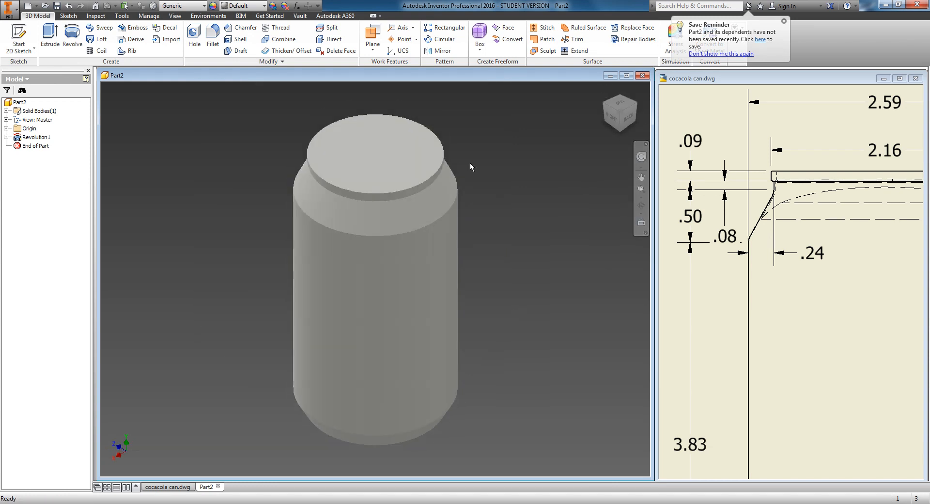
scroll(374, 178, "down", 6)
middle_click_drag(388, 179, 398, 280)
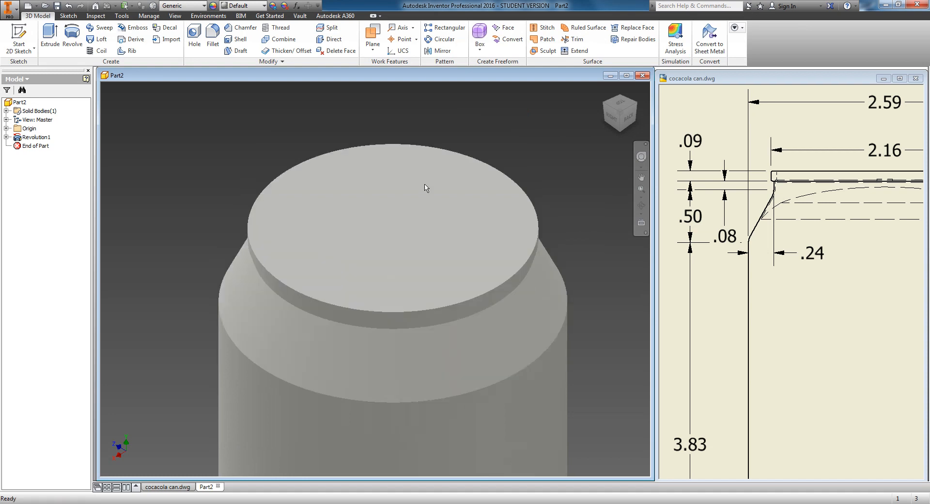
left_click(627, 76)
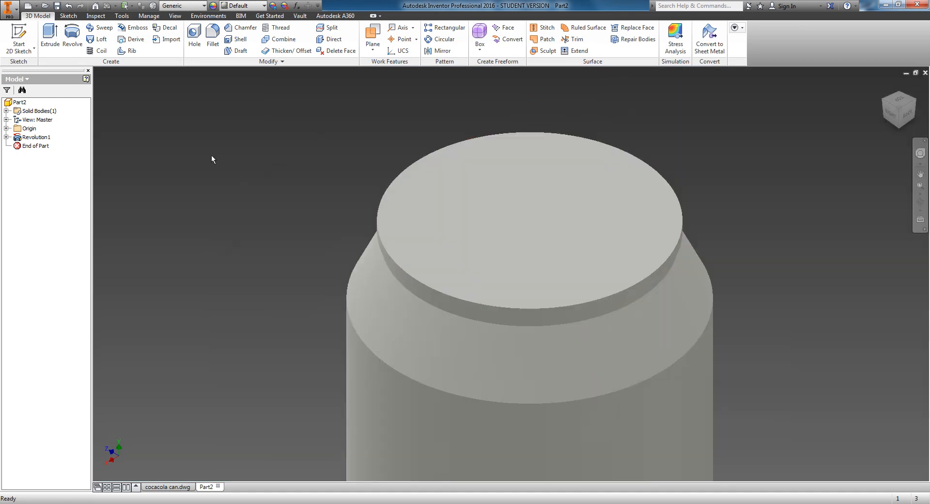
left_click(890, 115)
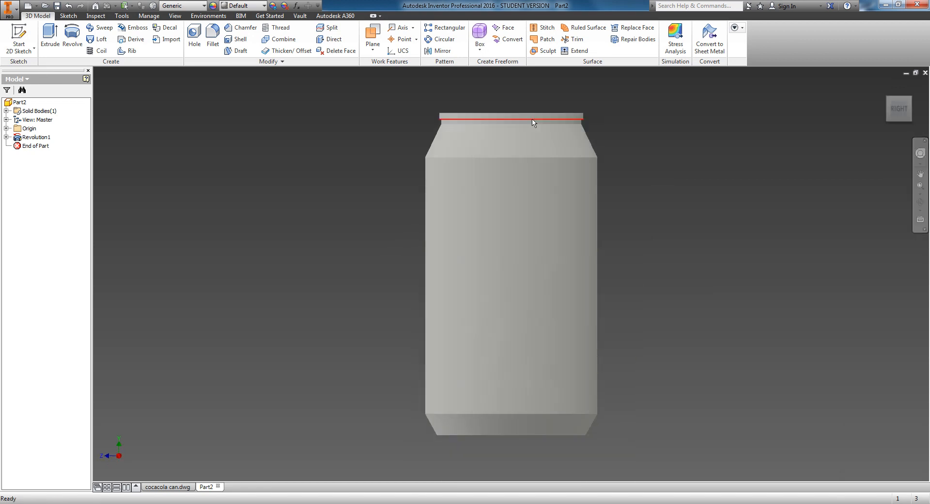
left_click(911, 97)
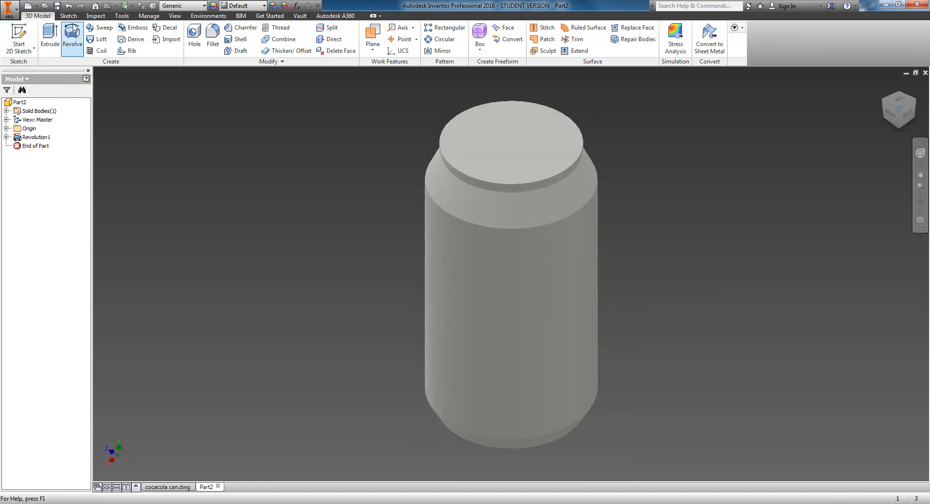
left_click(13, 39)
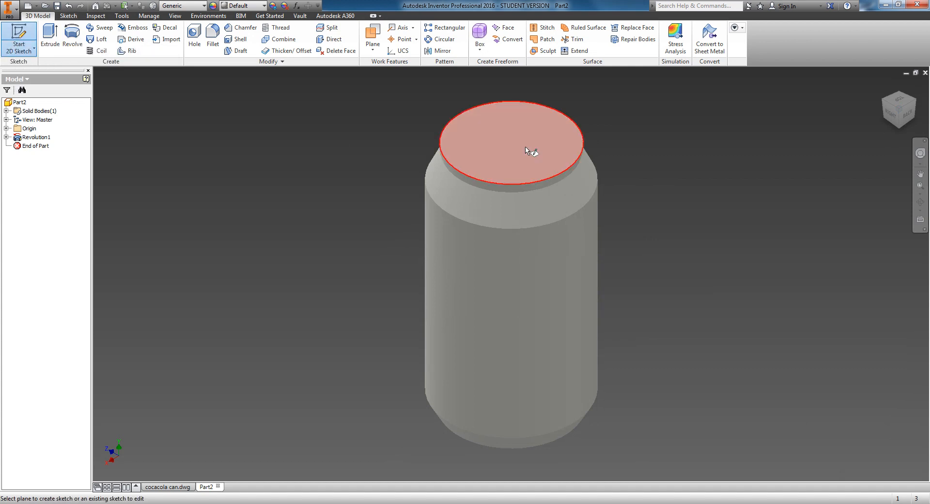
left_click(526, 150)
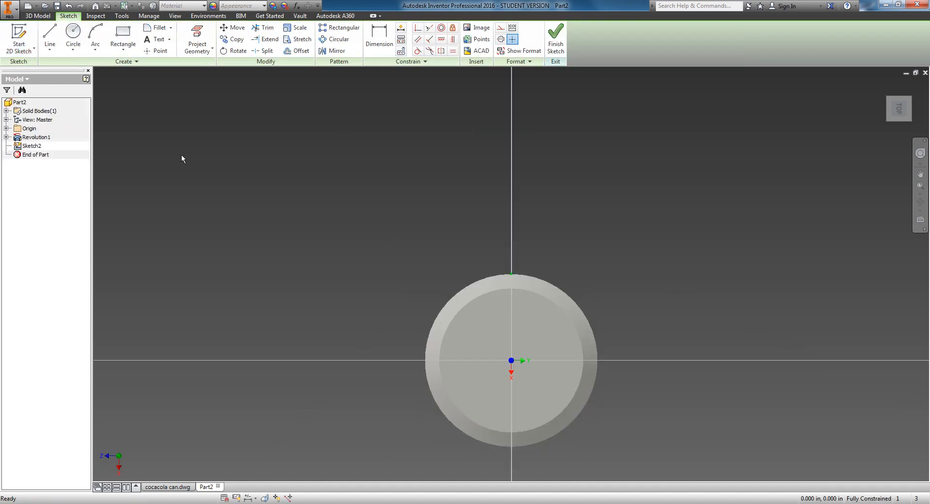
left_click(73, 34)
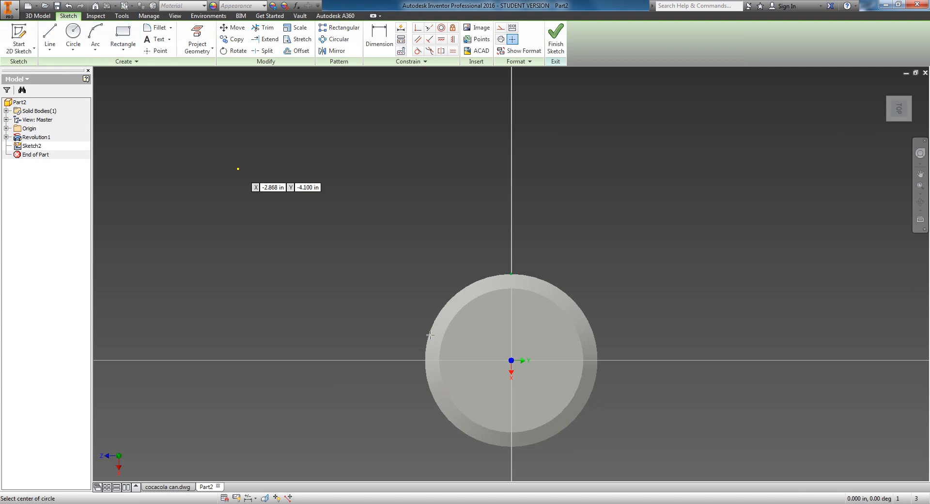
left_click(511, 360)
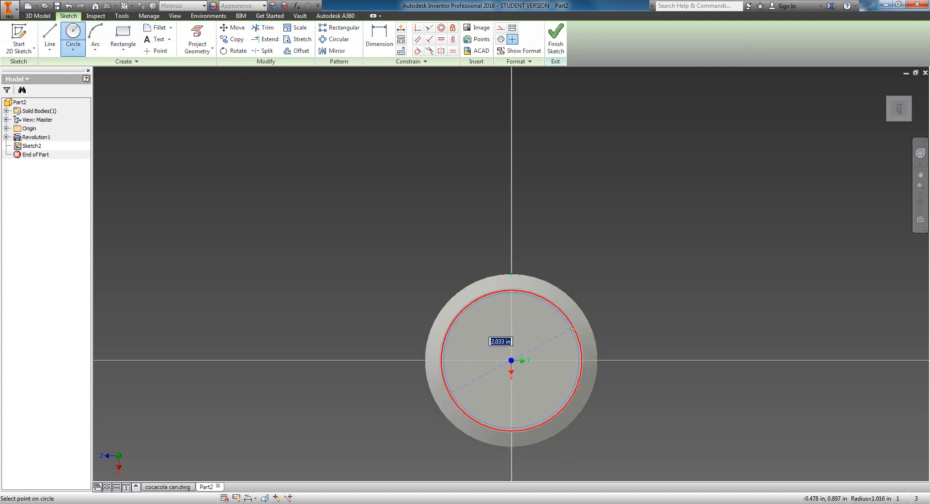
type("2")
key("Return")
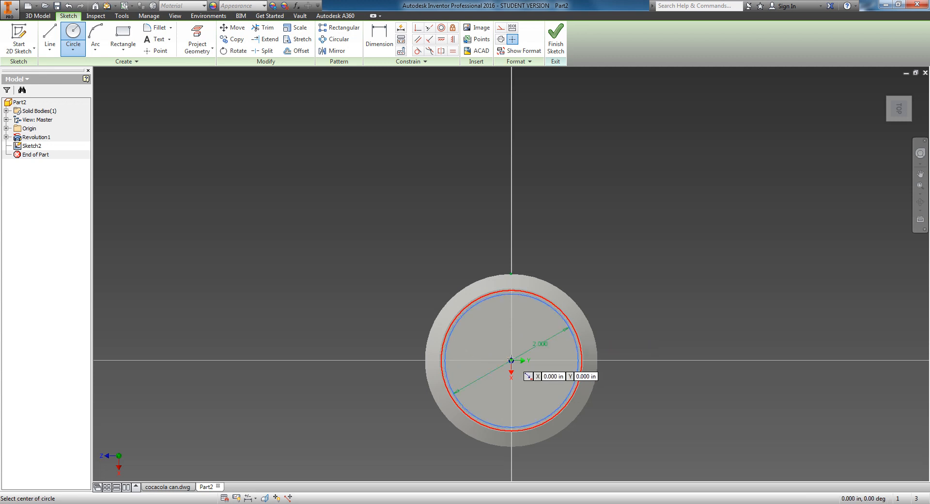
scroll(552, 320, "up", 5)
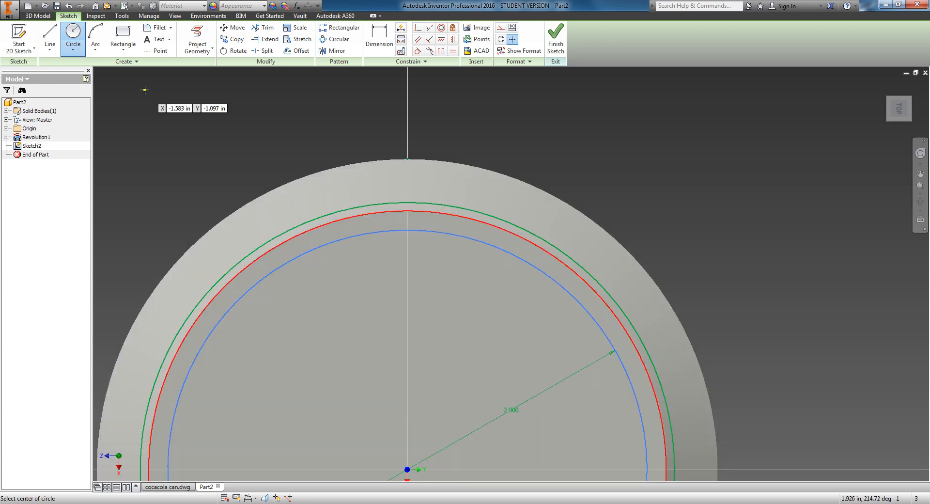
left_click(554, 43)
Step: Extrude-cut the 2 in circle 0.09 in into the can's top, checking the depth on the reference drawing
key("e")
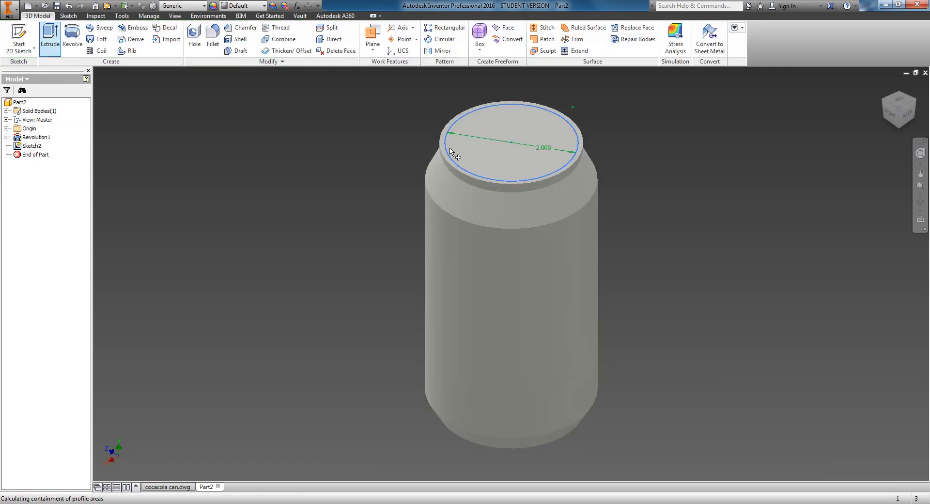
left_click(256, 122)
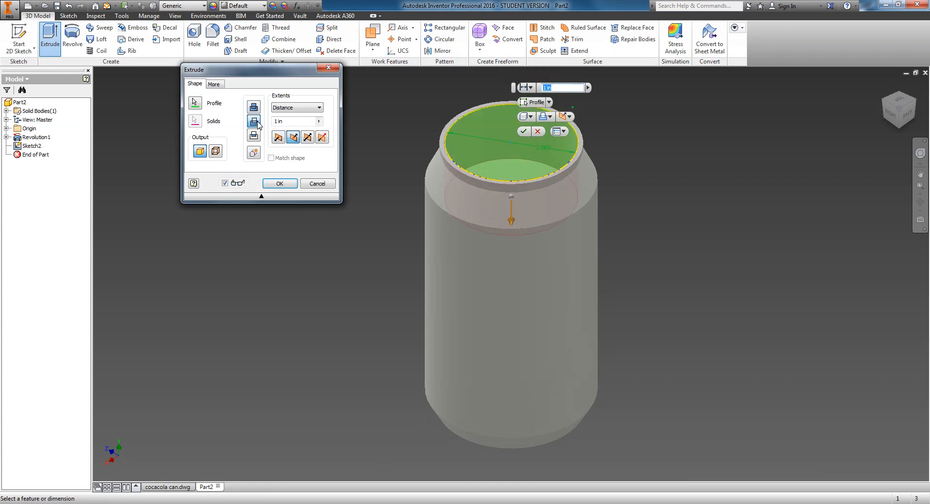
left_click(170, 487)
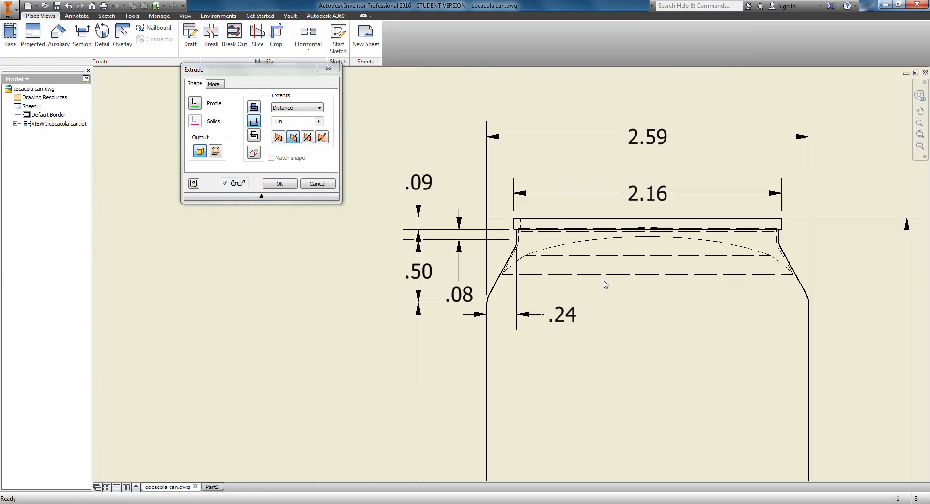
scroll(663, 293, "up", 3)
left_click(213, 487)
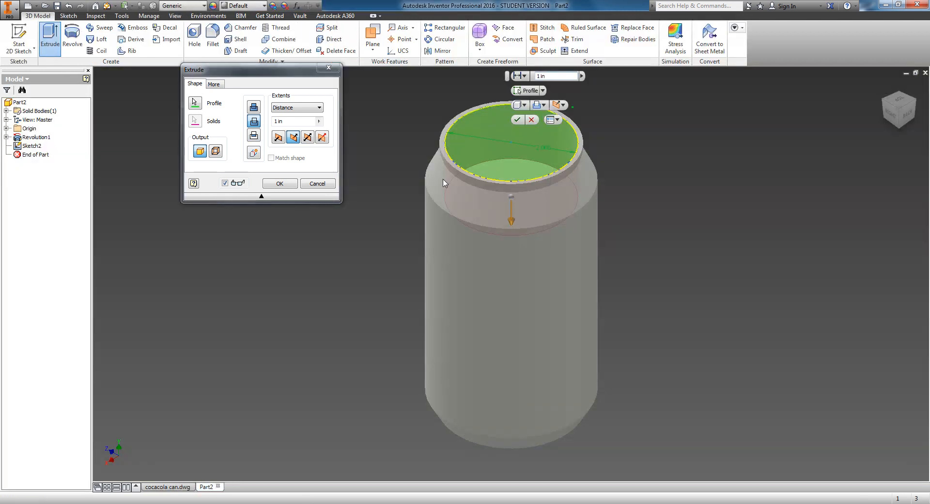
left_click(290, 121)
type(".09")
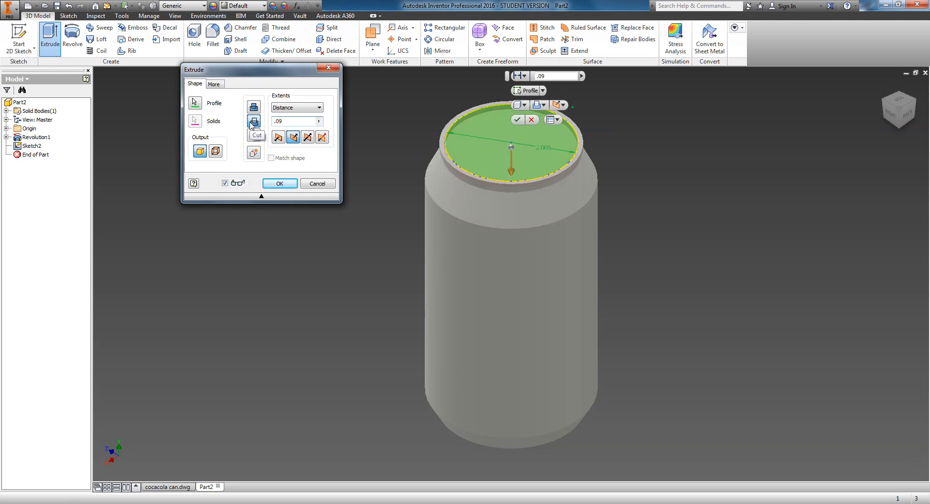
left_click(279, 183)
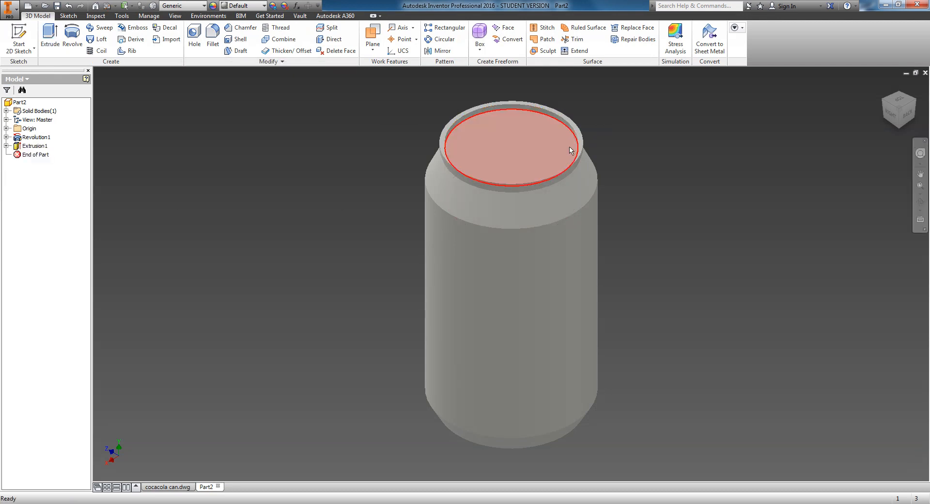
Step: Inspect the recessed top up close, then from the home and front views
scroll(536, 199, "up", 5)
scroll(507, 197, "up", 3)
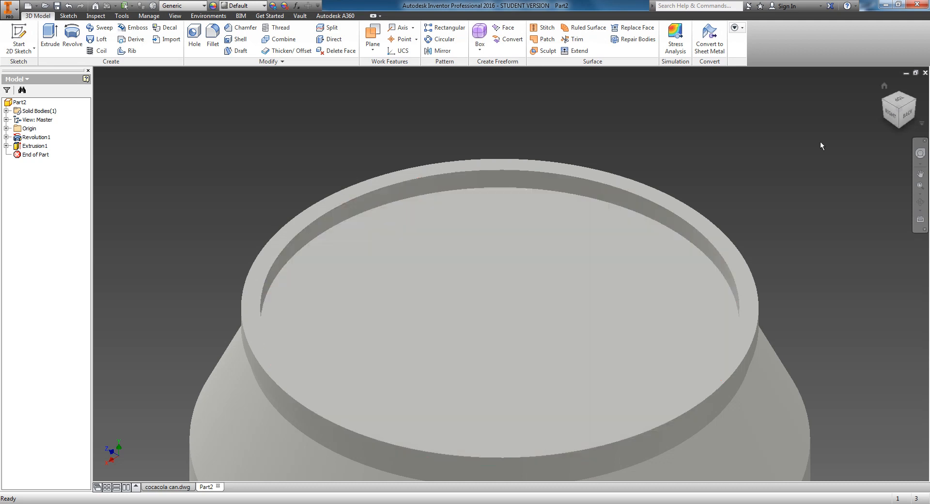
left_click(882, 102)
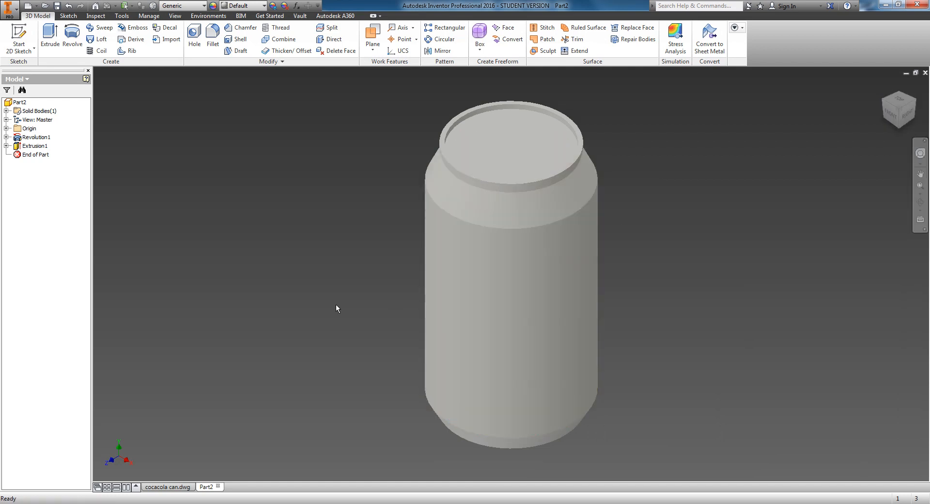
left_click(891, 114)
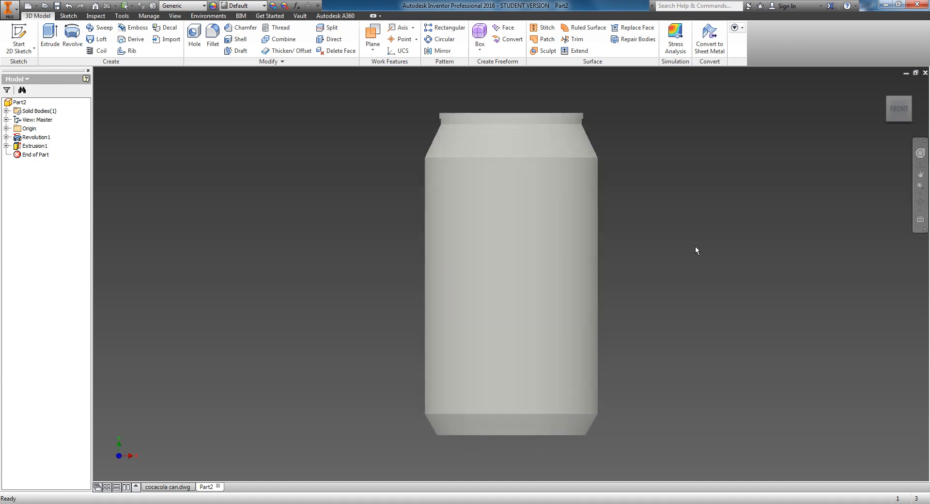